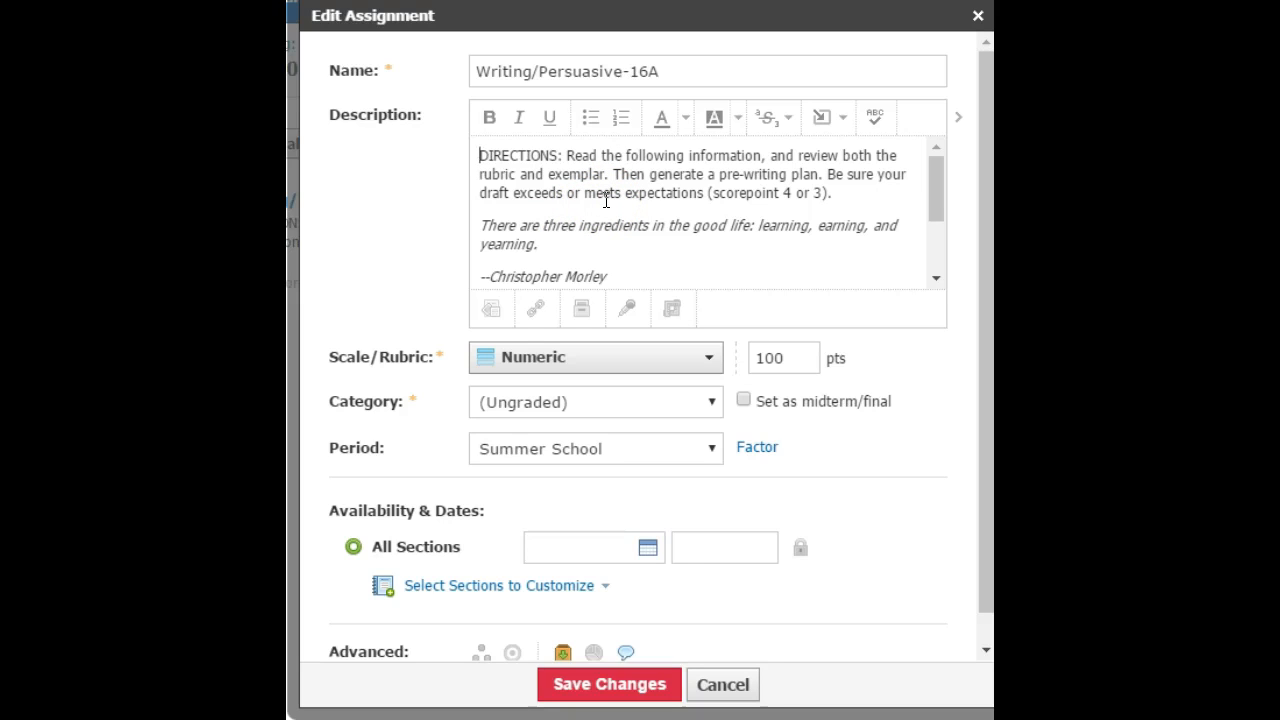
Review the assignment's description, create a new rubric for its scale, and title the rubric Writing/Persuasive-16A
click(561, 186)
drag(935, 180, 929, 251)
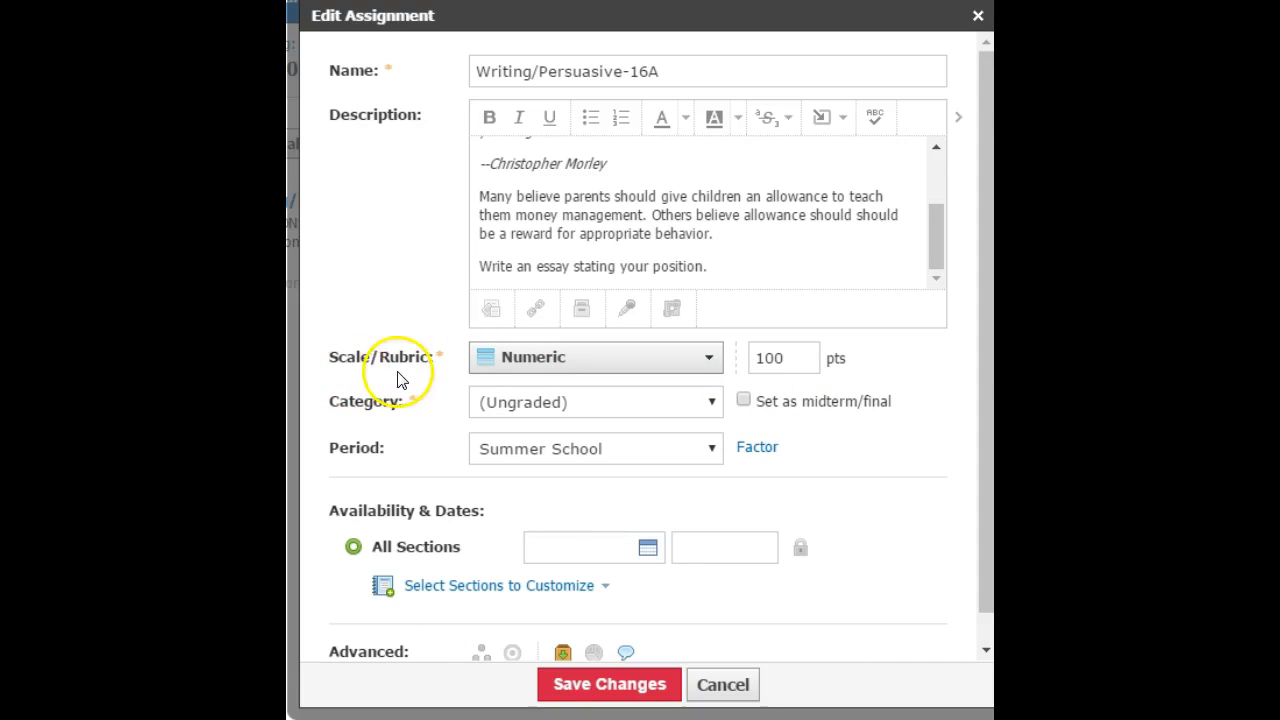
click(708, 359)
click(545, 455)
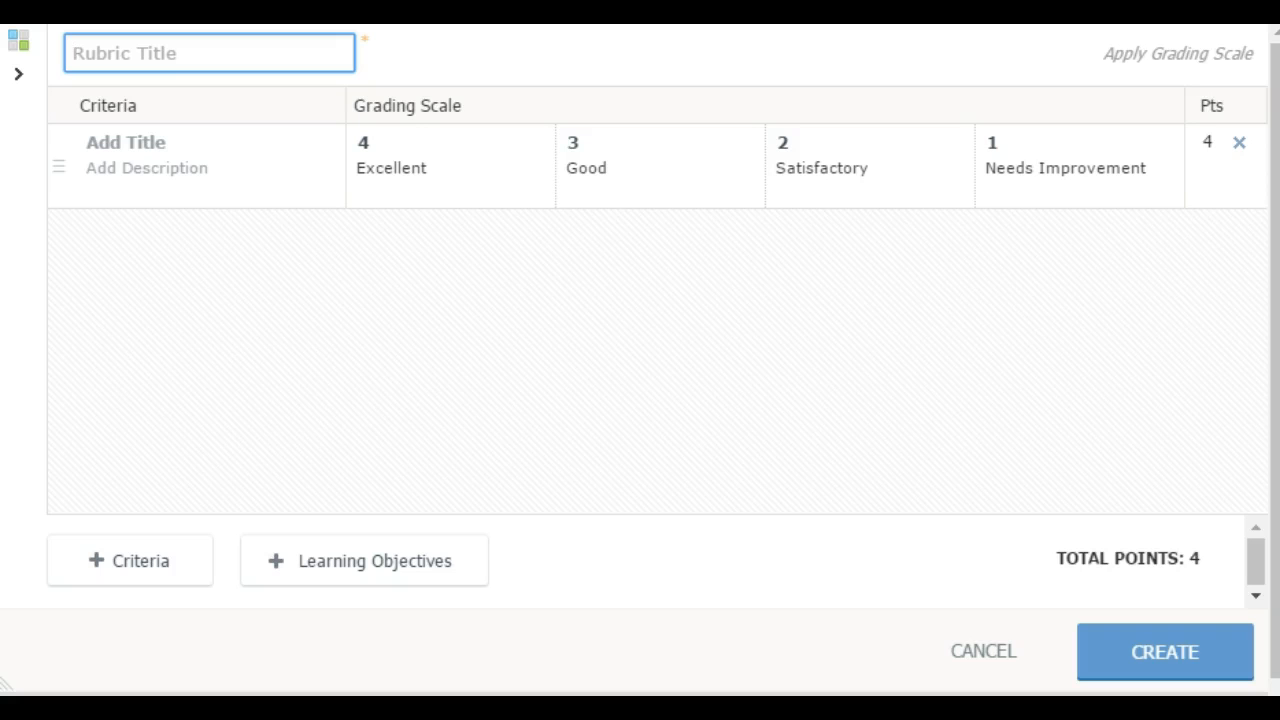
text(Writing/Persuasive-16A)
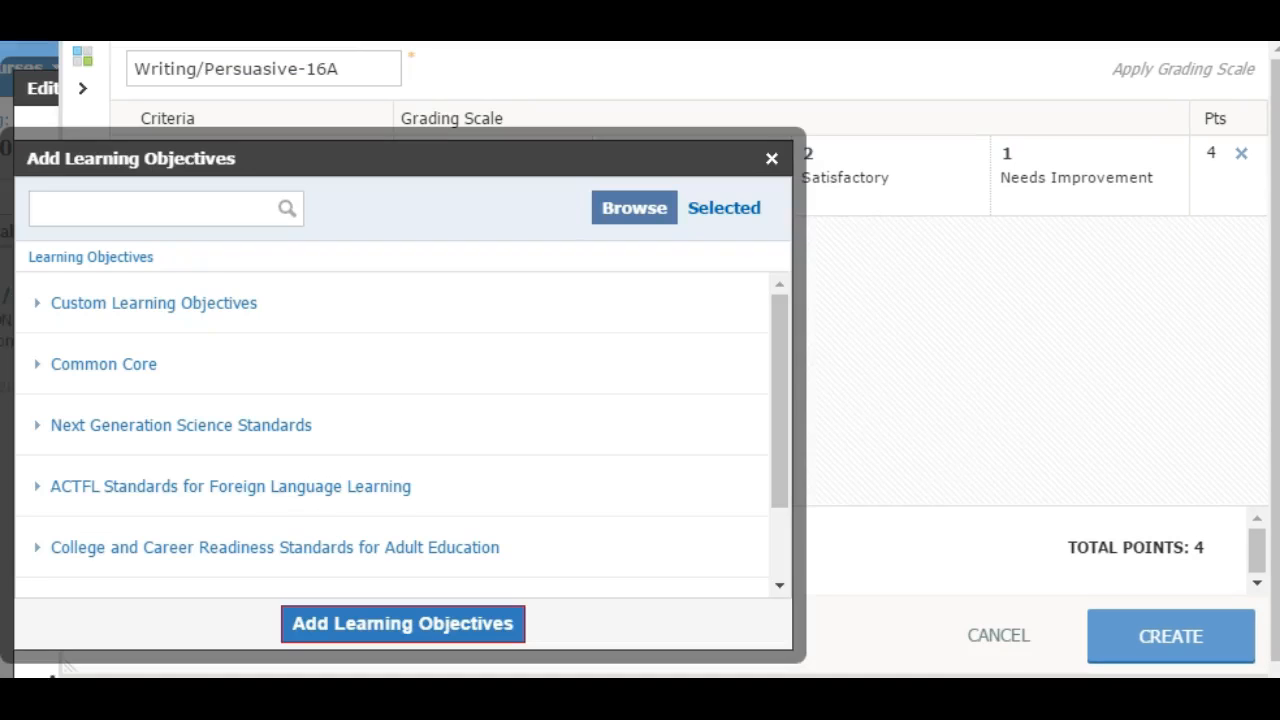
Browse the learning objectives through the Texas state standards and Essential Knowledge and Skills to English Language Arts and Reading (2008)
drag(782, 369, 786, 586)
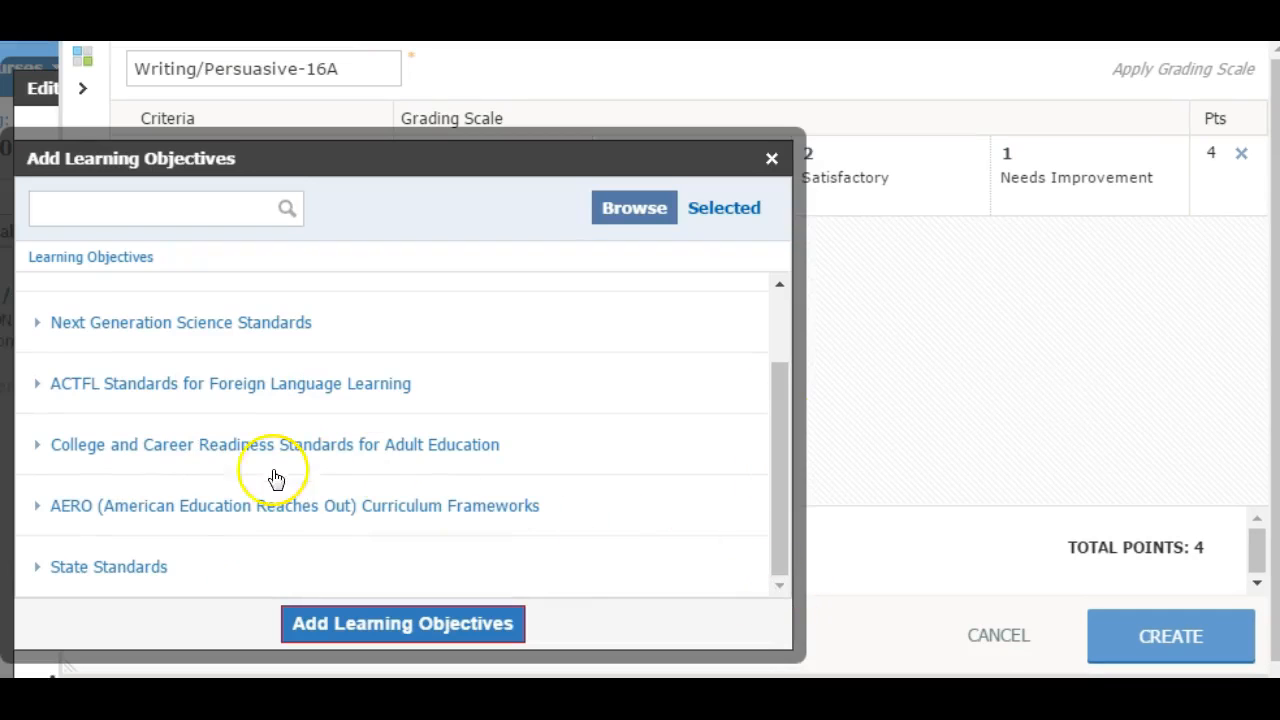
click(100, 568)
click(75, 306)
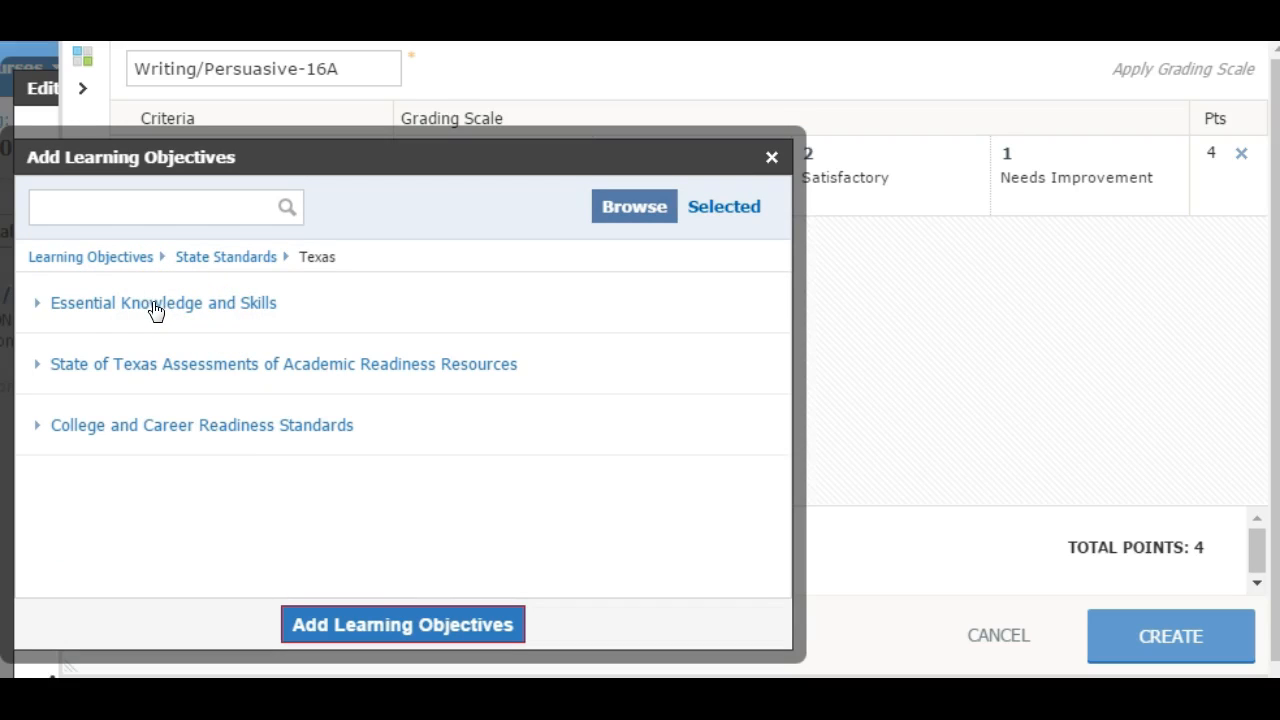
click(155, 305)
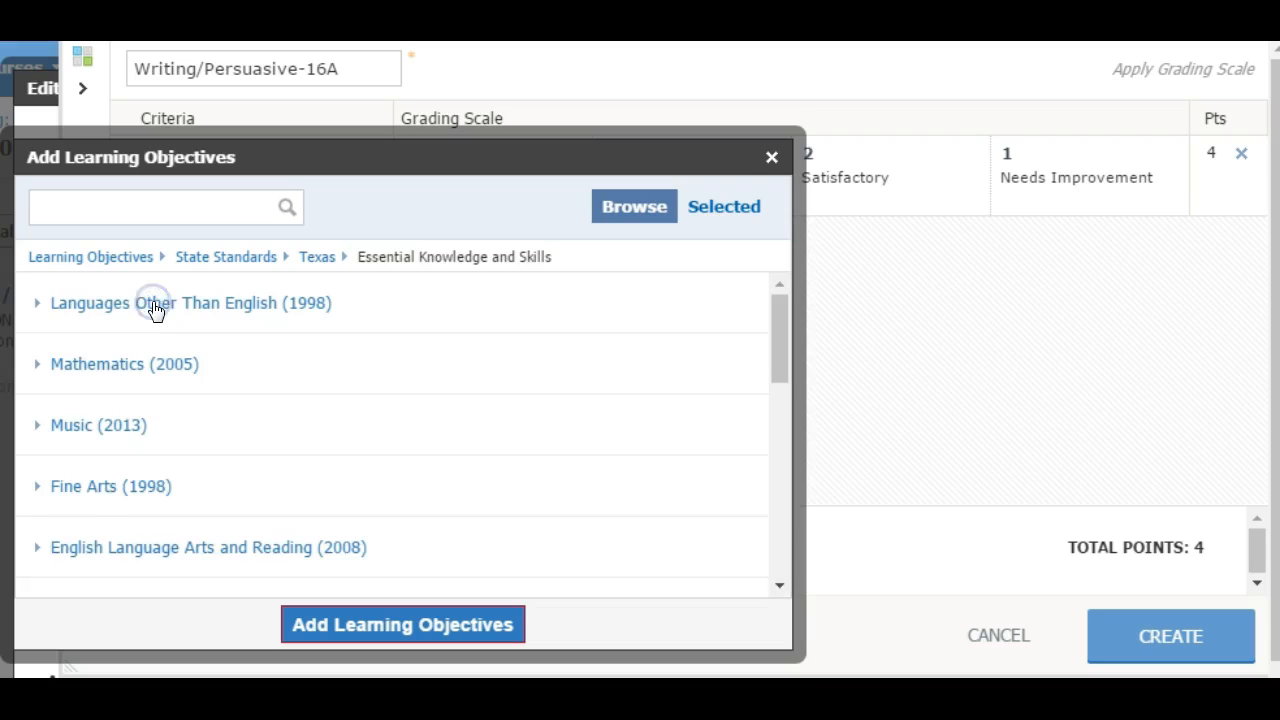
click(167, 309)
click(126, 549)
Add learning objective LA.11.16.A from the English III standards to the rubric as a criterion
drag(780, 323, 798, 407)
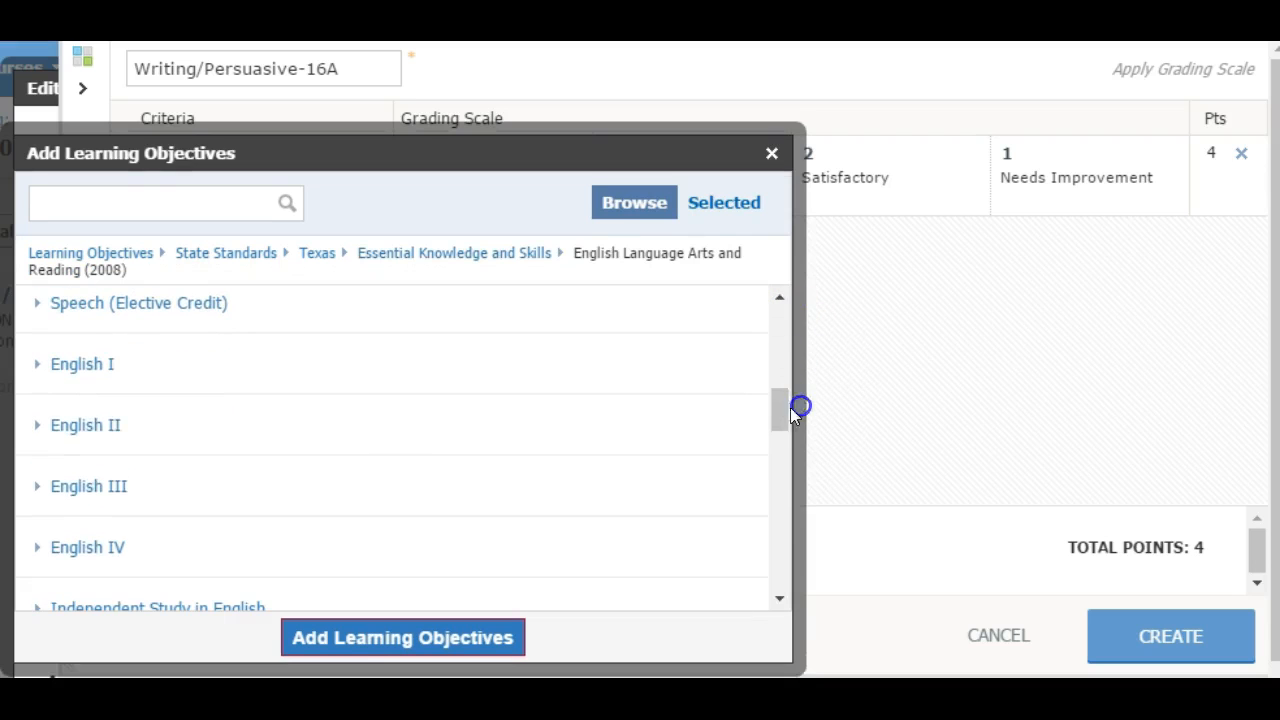
click(74, 490)
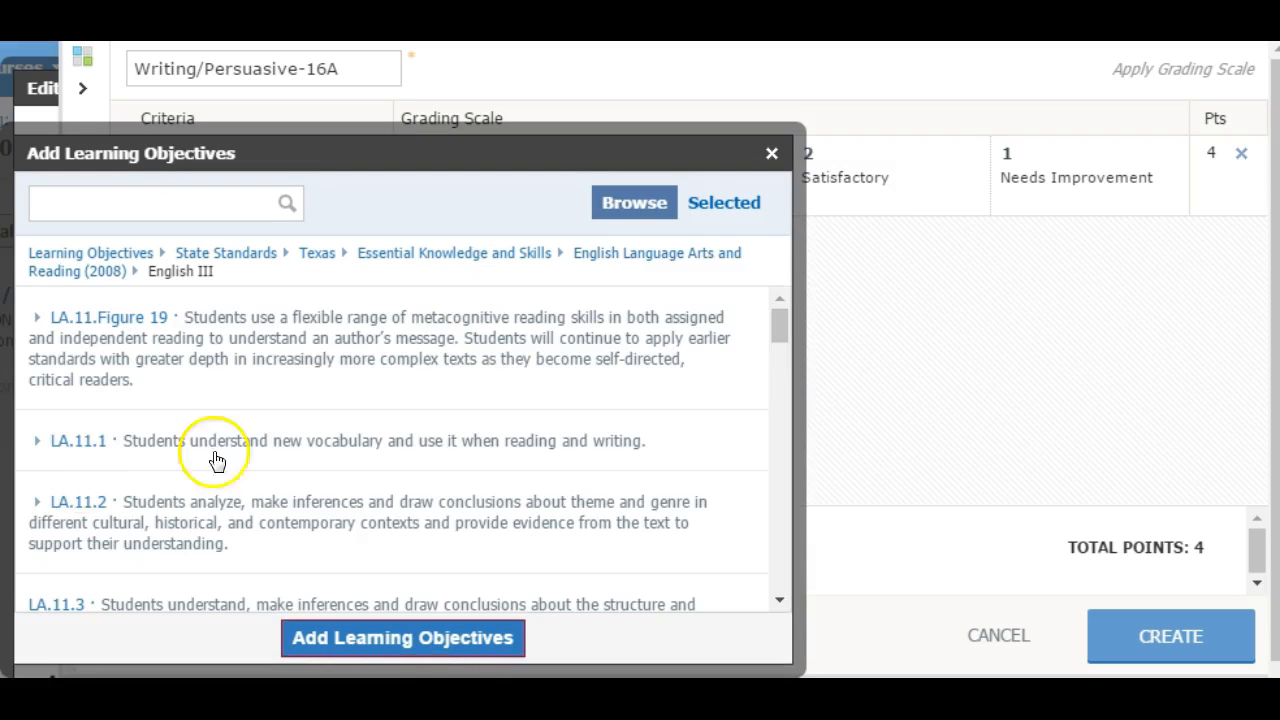
drag(778, 319, 775, 479)
click(136, 399)
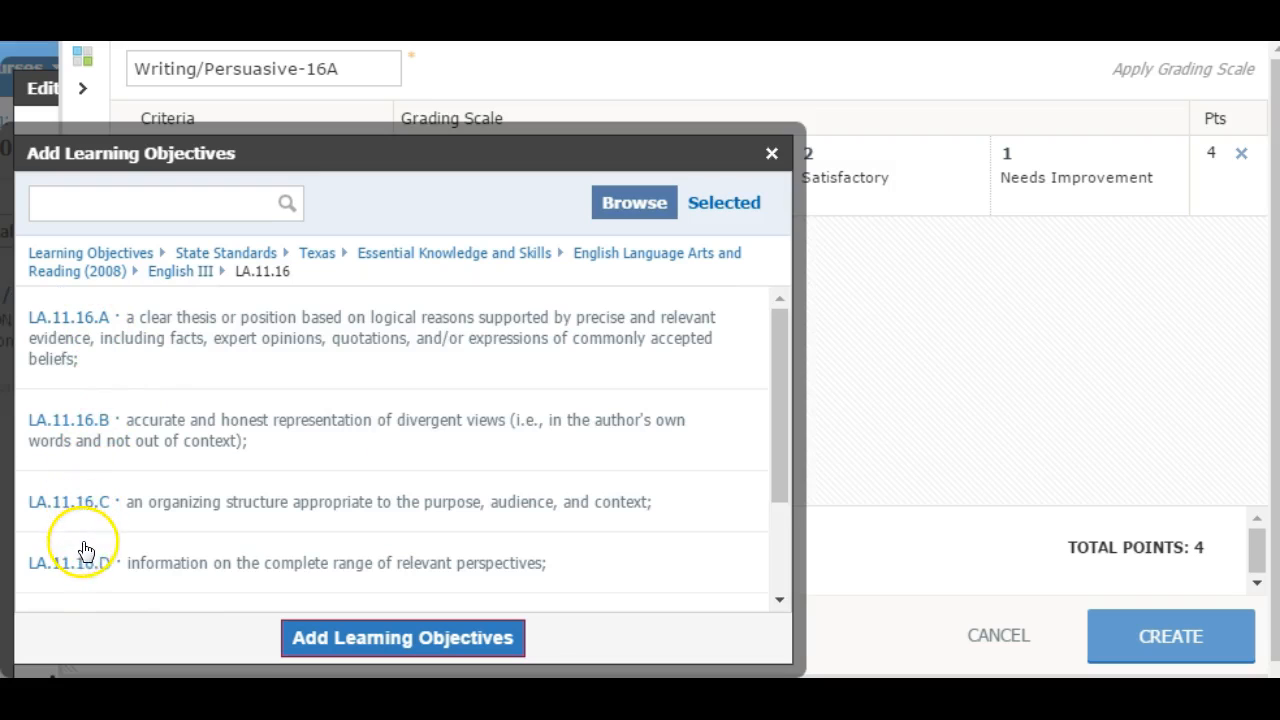
click(98, 328)
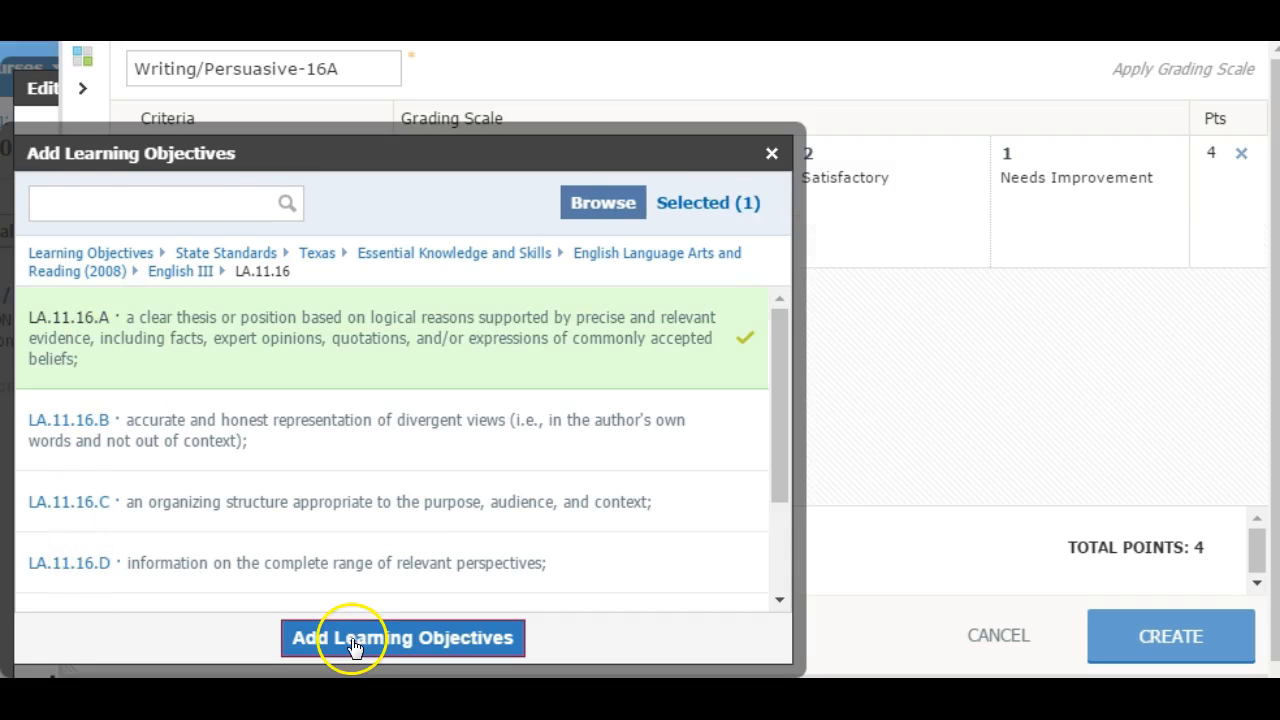
click(355, 640)
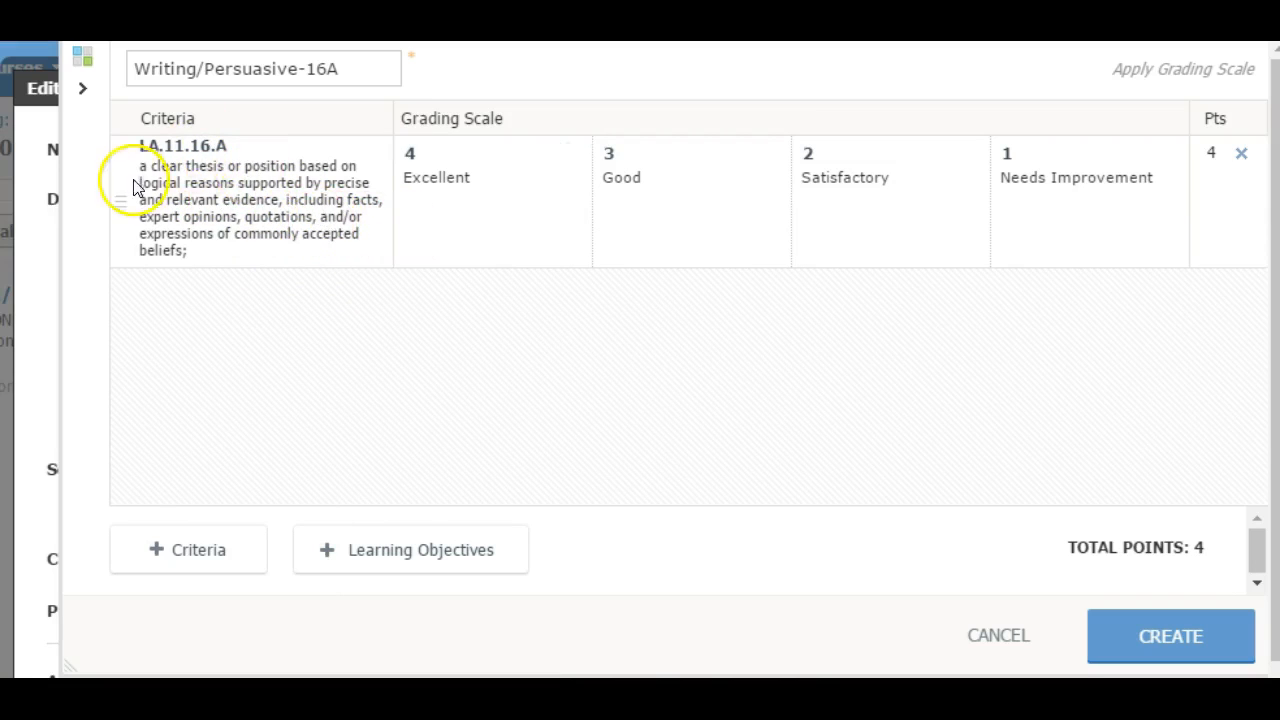
Enter "Strong and memorable thesis with exact and unique support" in the score 4 description of criterion LA.11.16.A
click(224, 191)
click(471, 184)
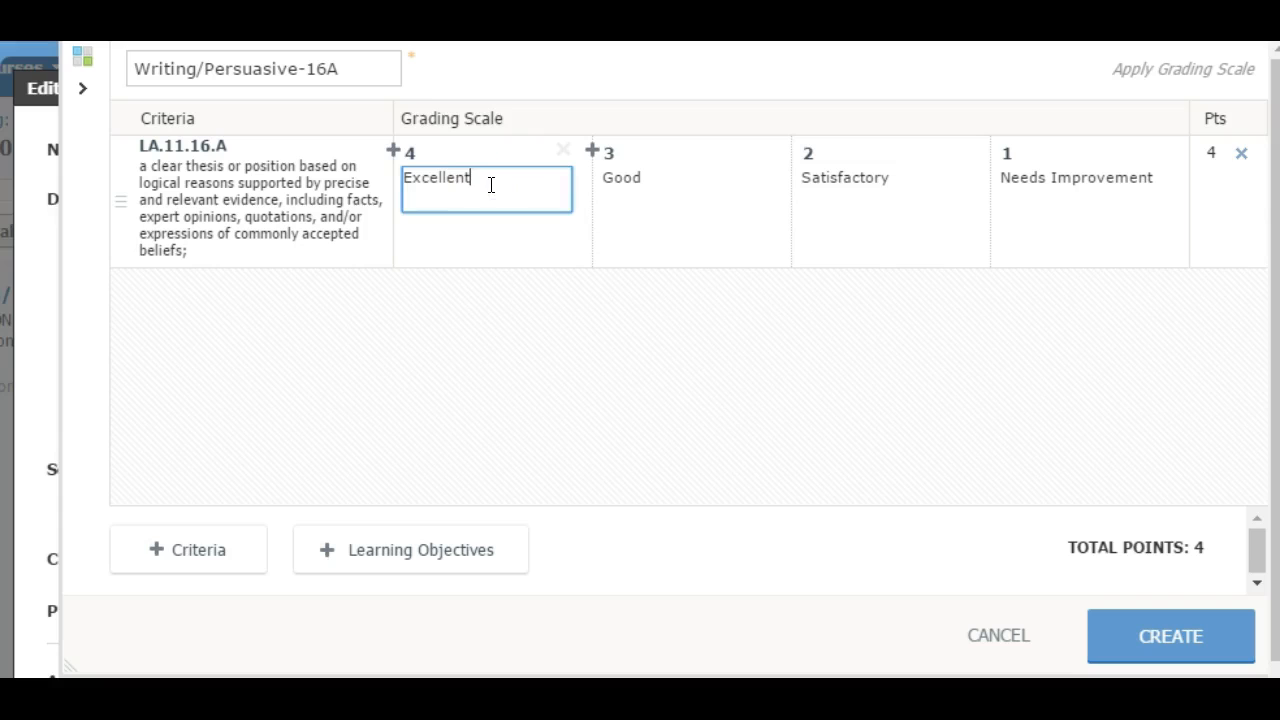
text(Strong and memorable thesis with exact and unique support)
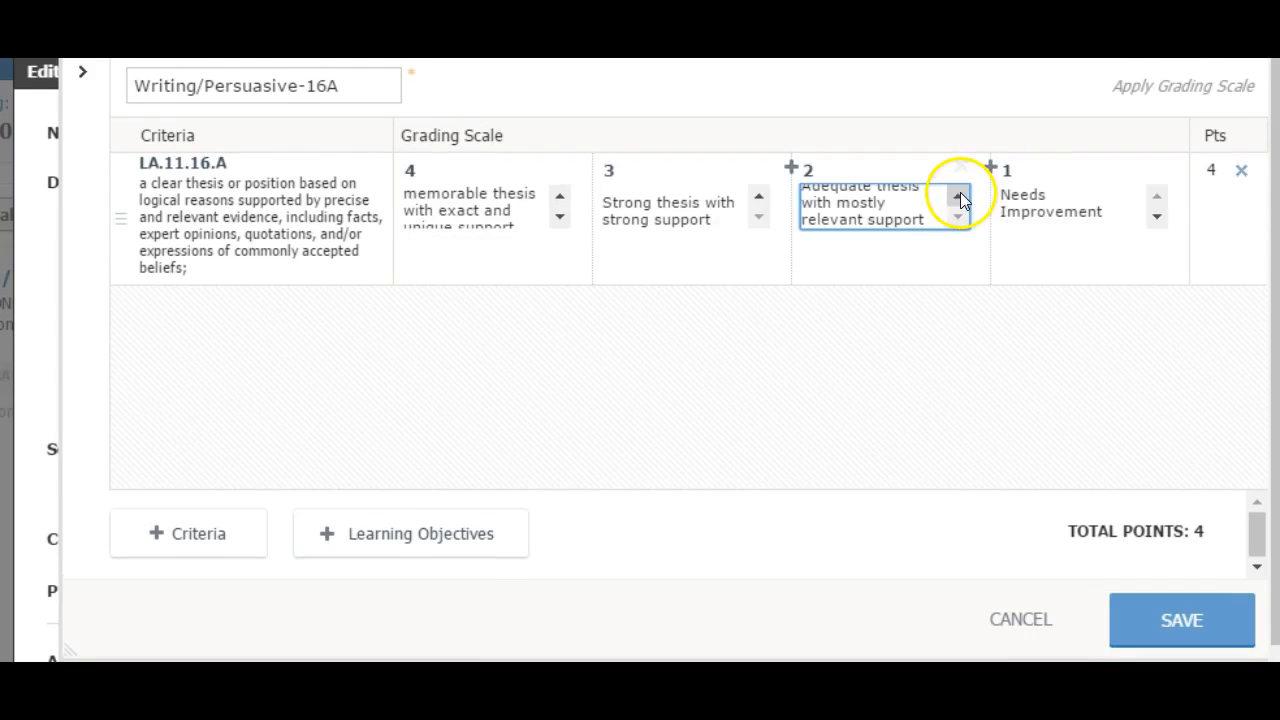
Review the score 2 and score 1 descriptions of criterion LA.11.16.A and save the rubric
click(957, 196)
click(957, 196)
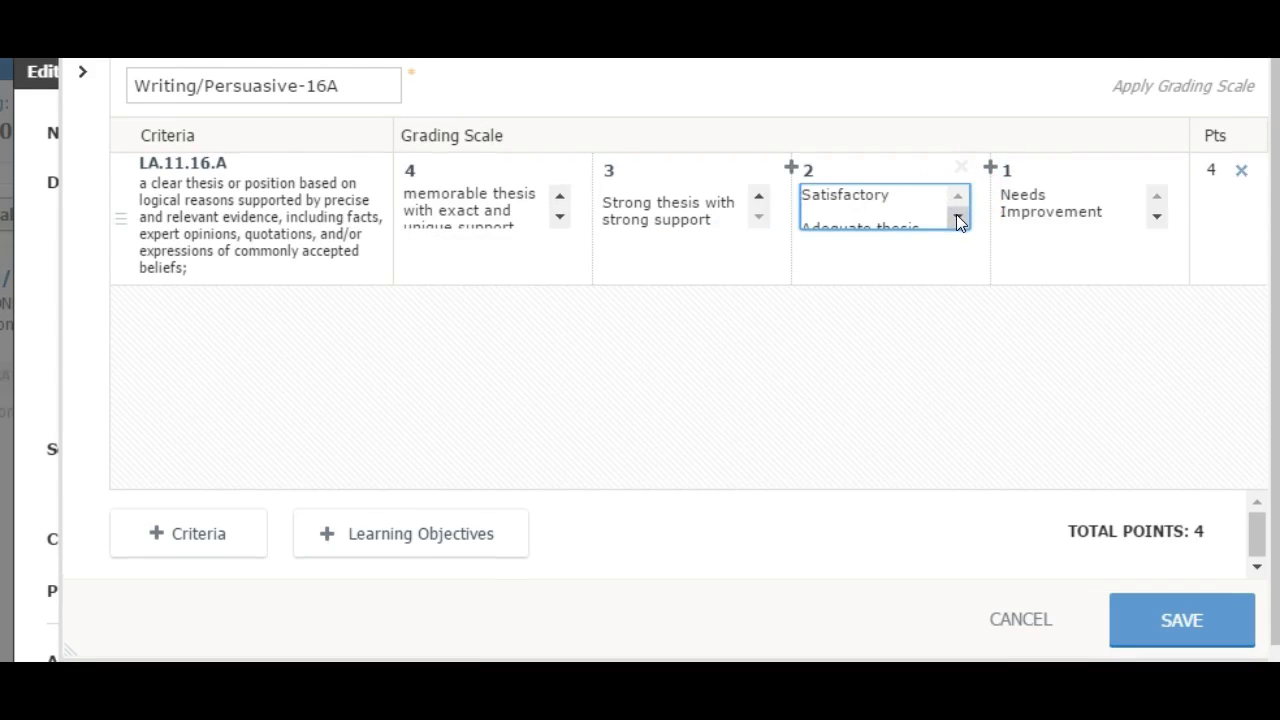
click(957, 219)
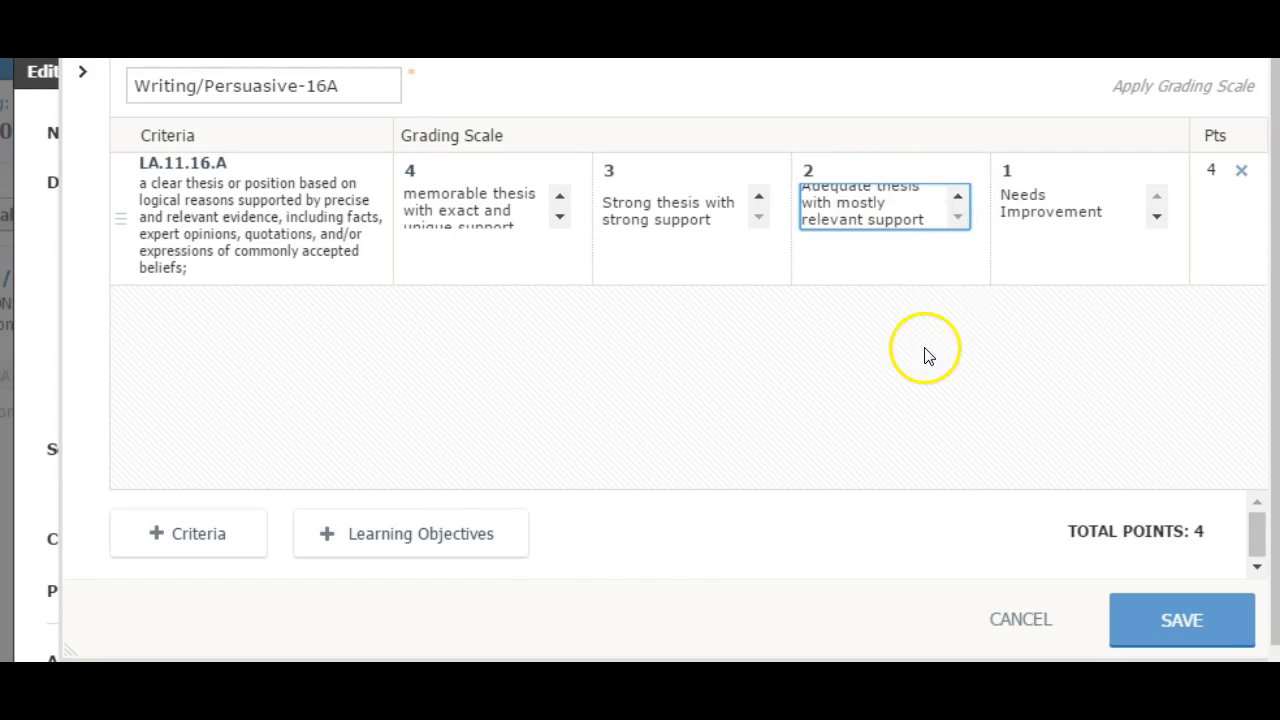
click(1155, 219)
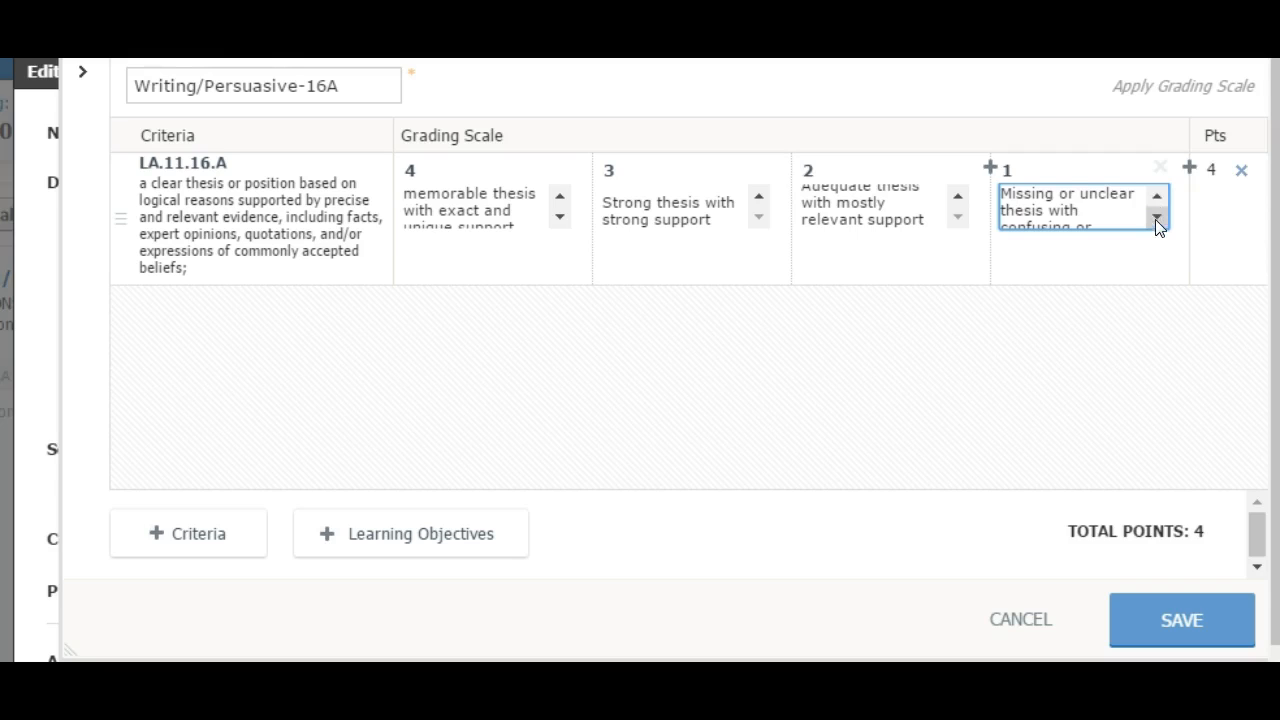
click(1156, 219)
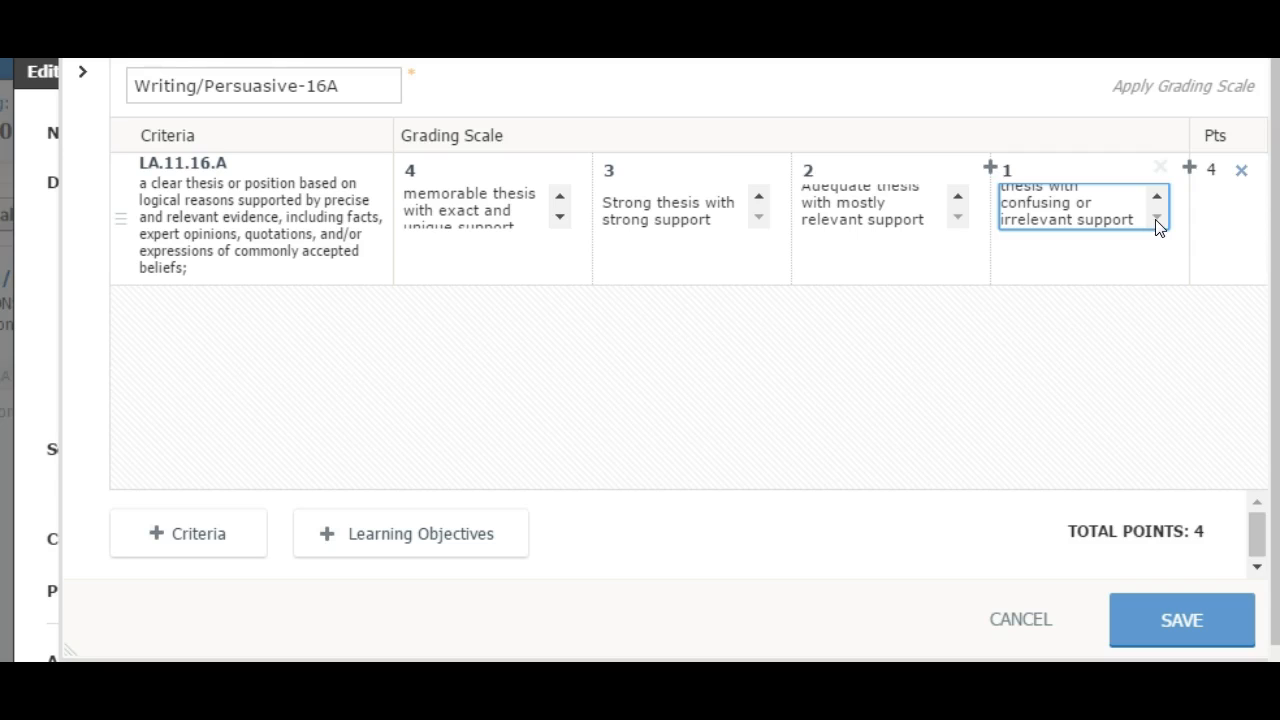
click(1223, 328)
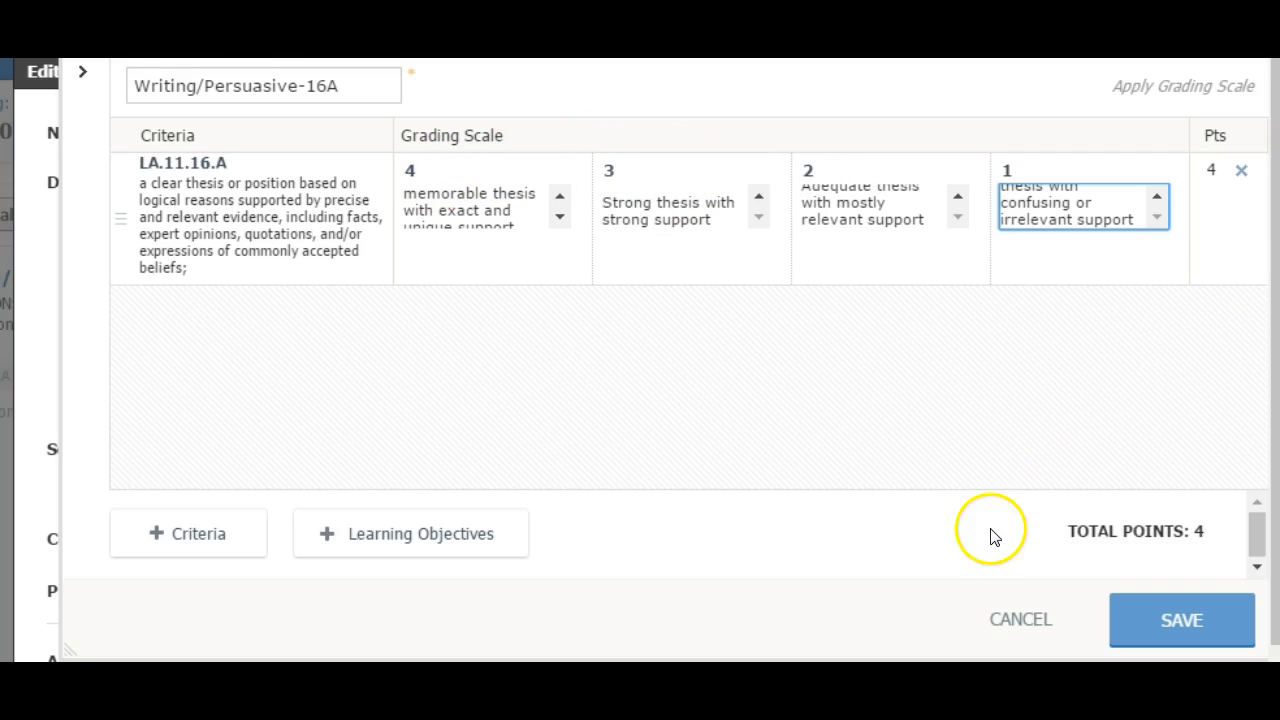
click(1158, 630)
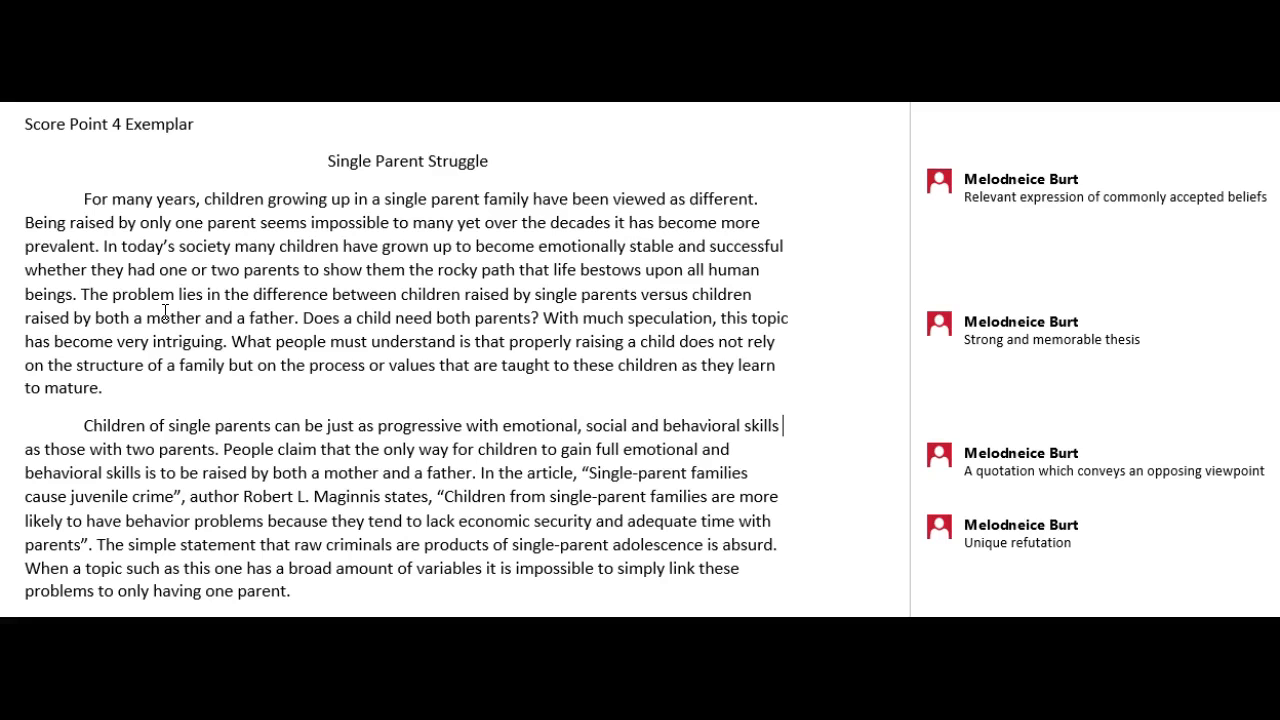
In the Word exemplar for score point 4, examine the first paragraph's comments on commonly accepted beliefs and the thesis
scroll(646, 363, up, 1)
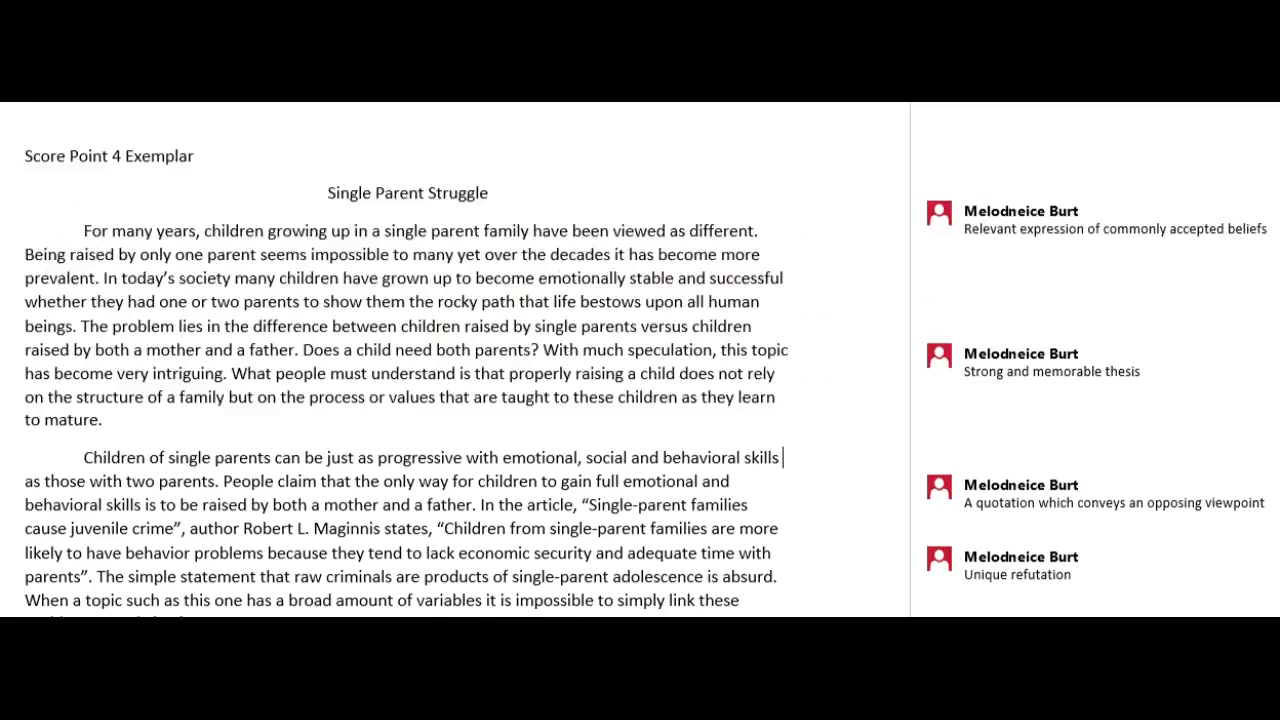
scroll(646, 363, up, 3)
click(1152, 318)
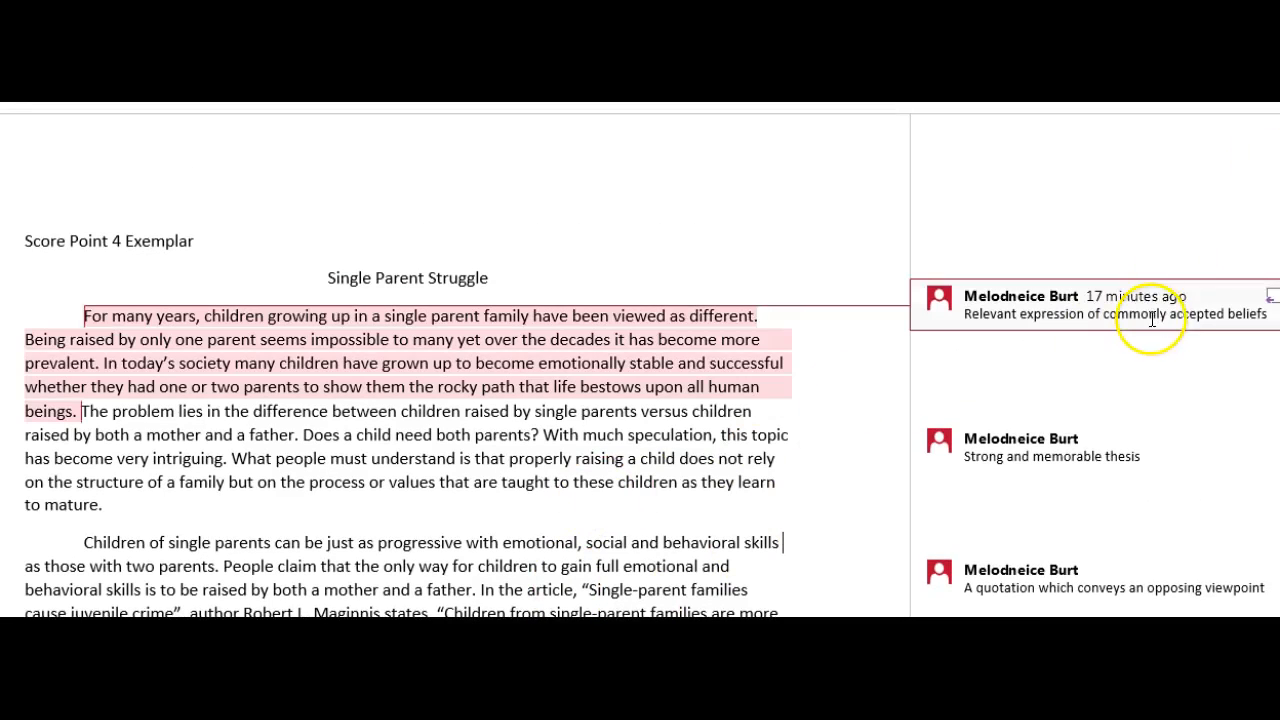
click(1016, 460)
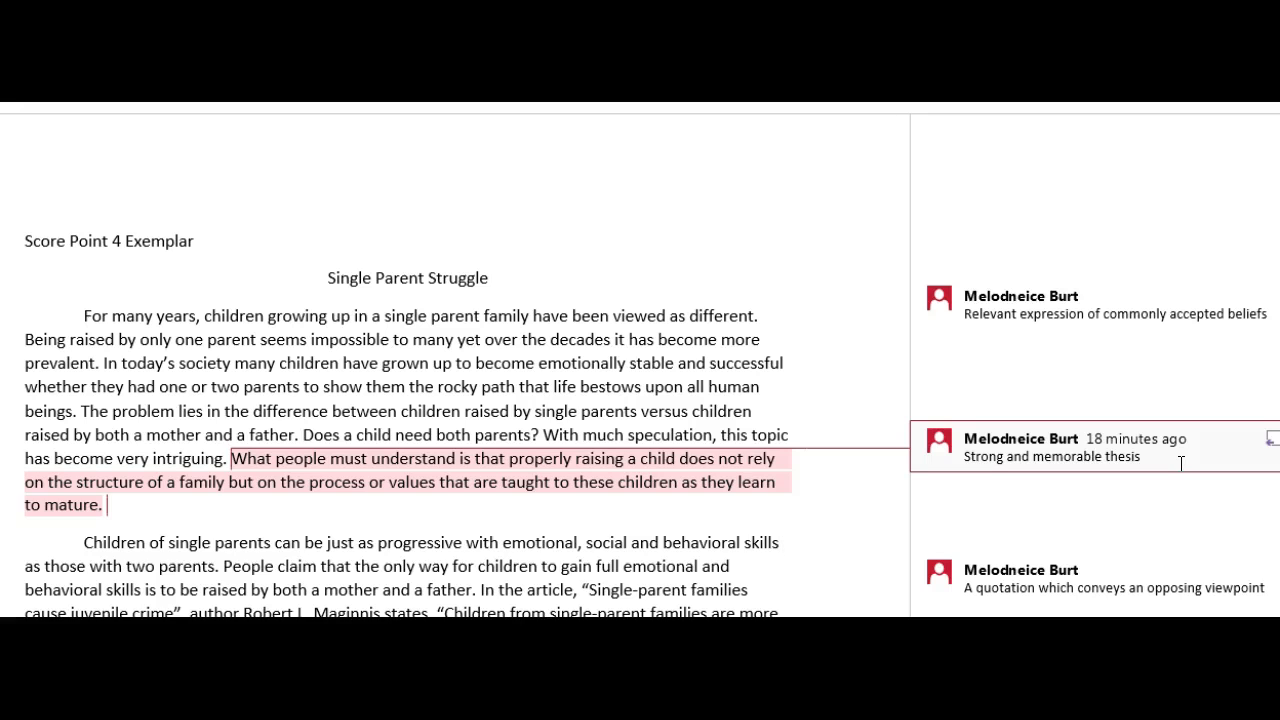
click(806, 480)
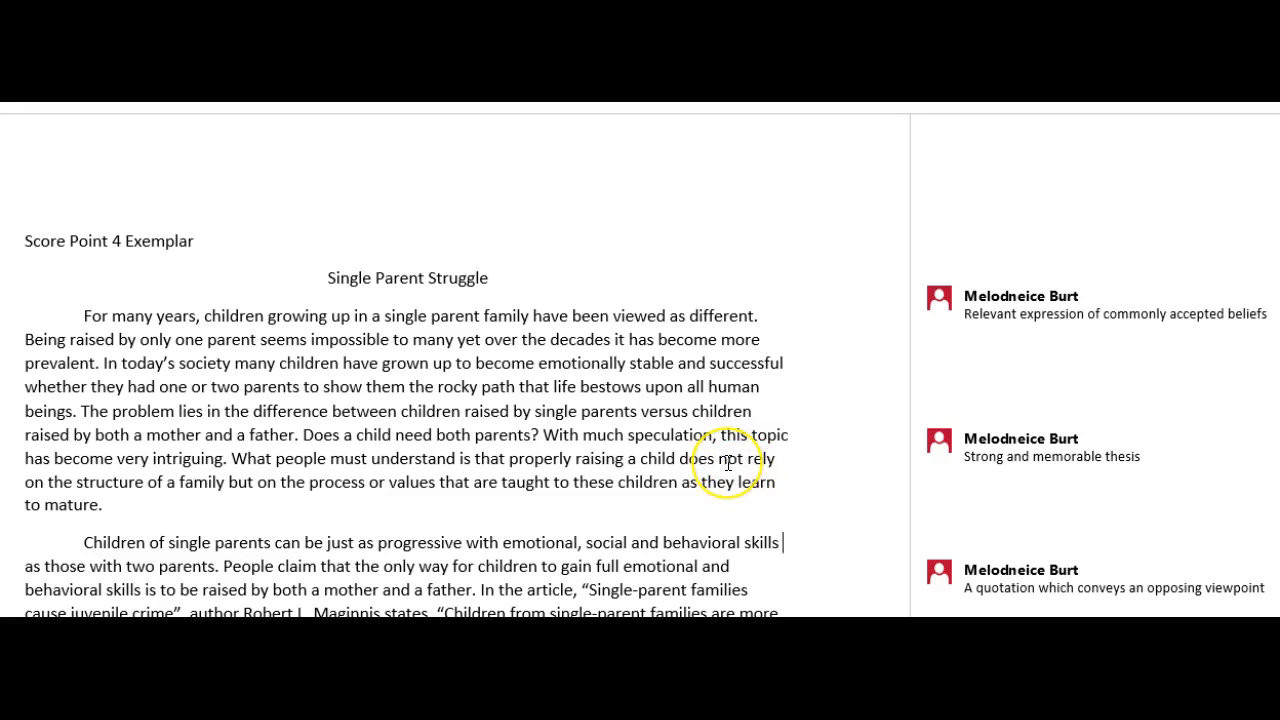
mouse_move(728, 463)
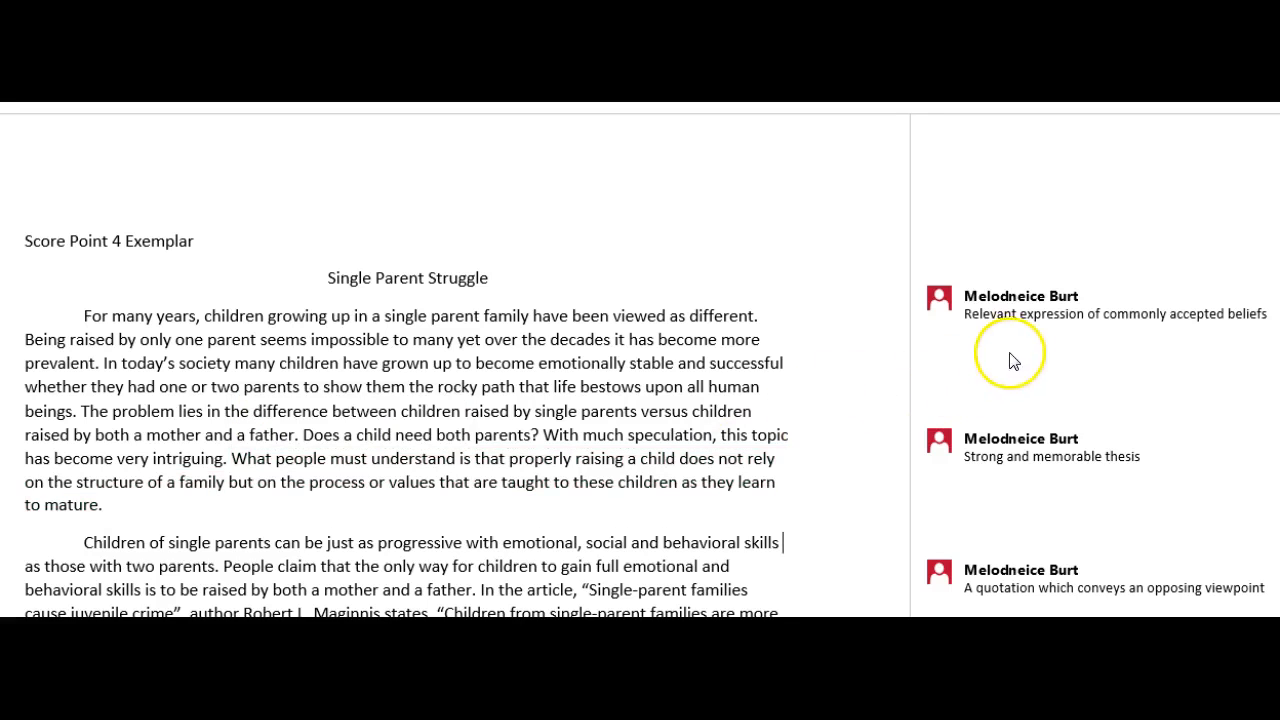
click(1090, 322)
Examine the second paragraph's comments on the opposing-viewpoint quotation and the unique refutation, with the passages they mark
scroll(455, 360, down, 5)
scroll(1097, 424, down, 3)
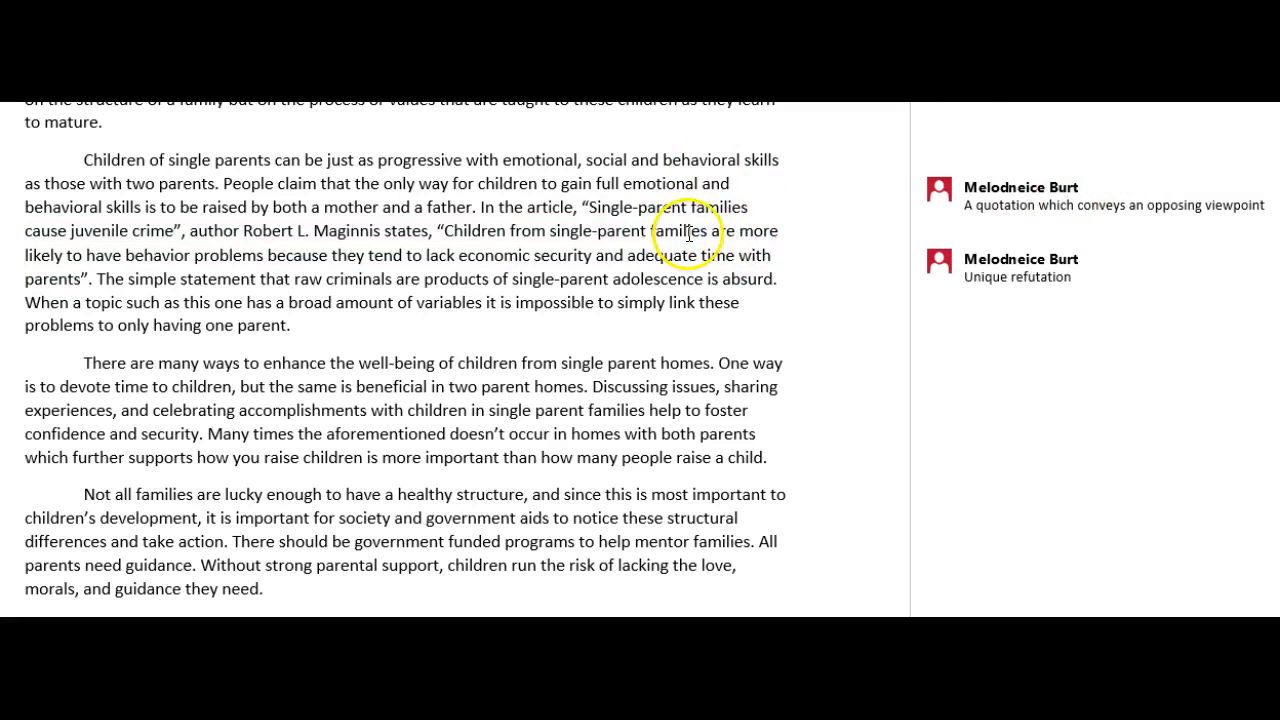
click(1095, 212)
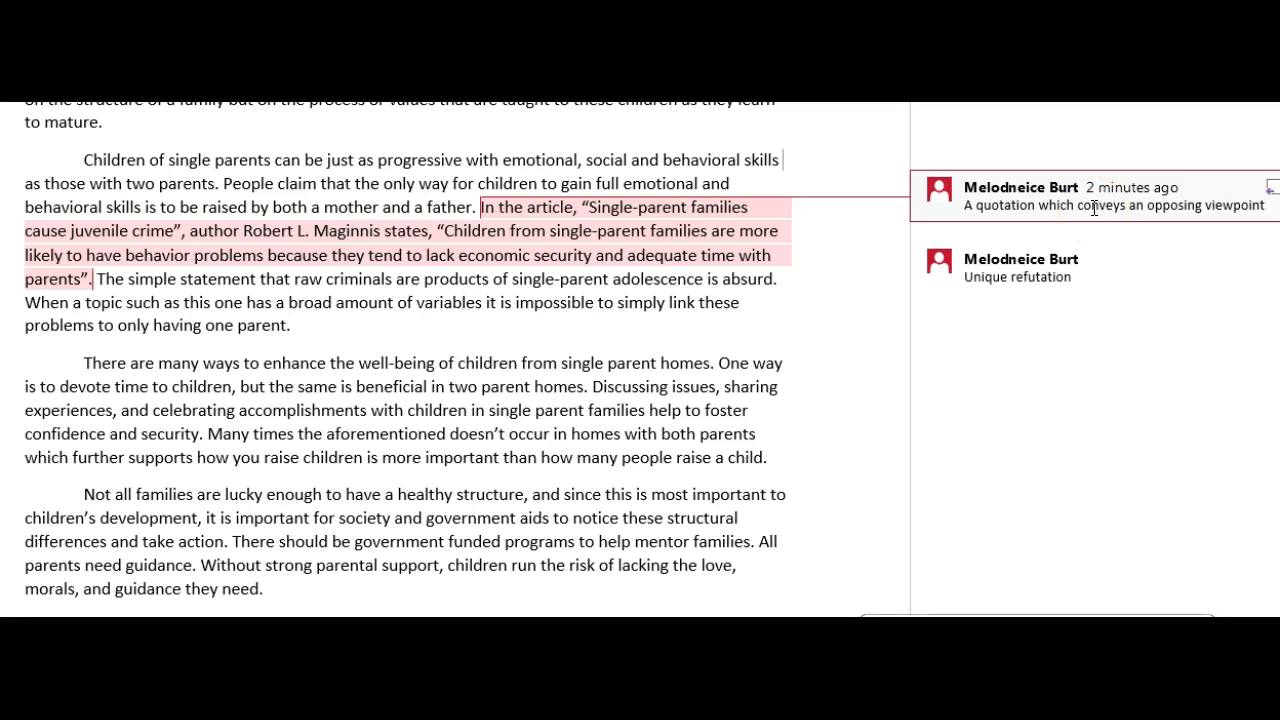
click(1095, 210)
click(1135, 290)
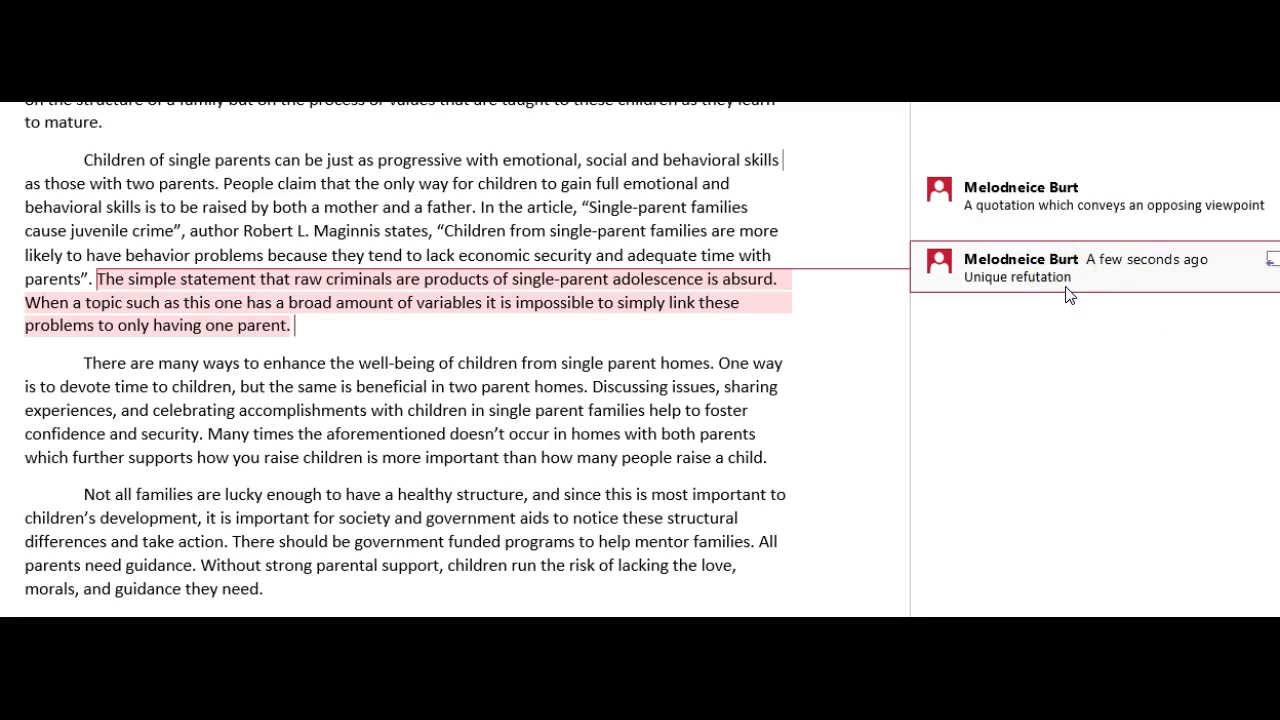
click(727, 258)
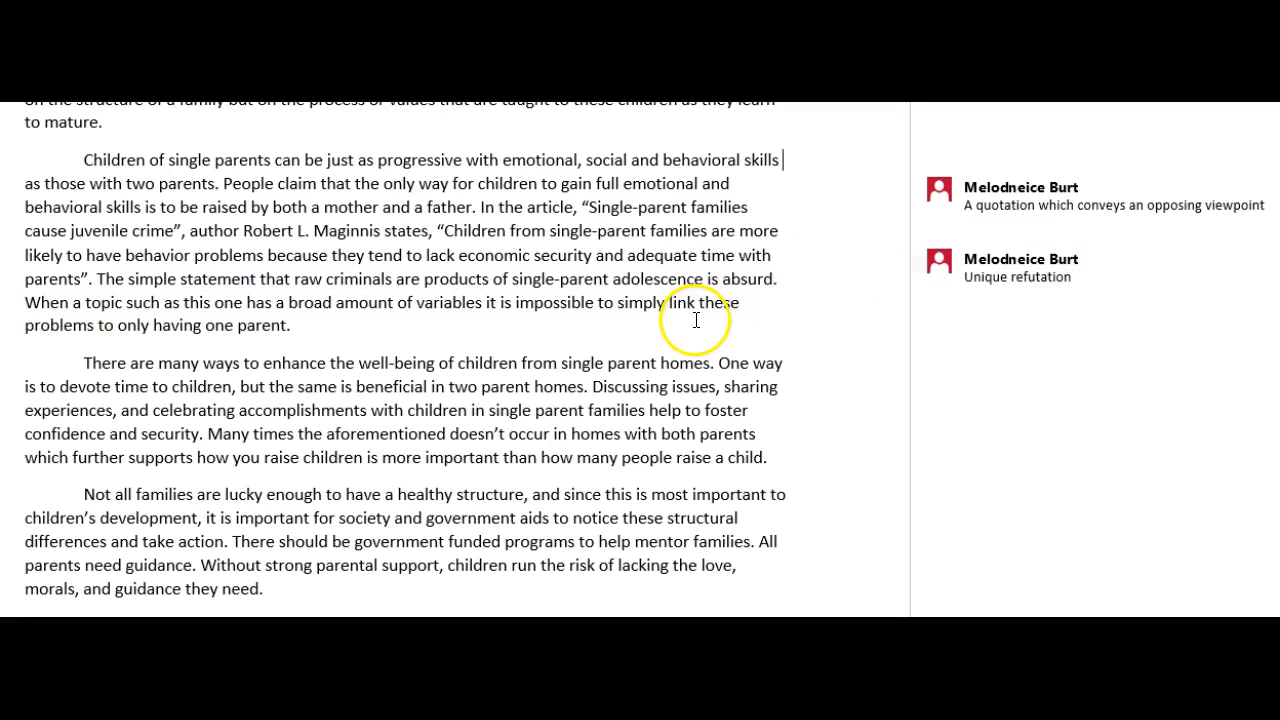
mouse_move(733, 310)
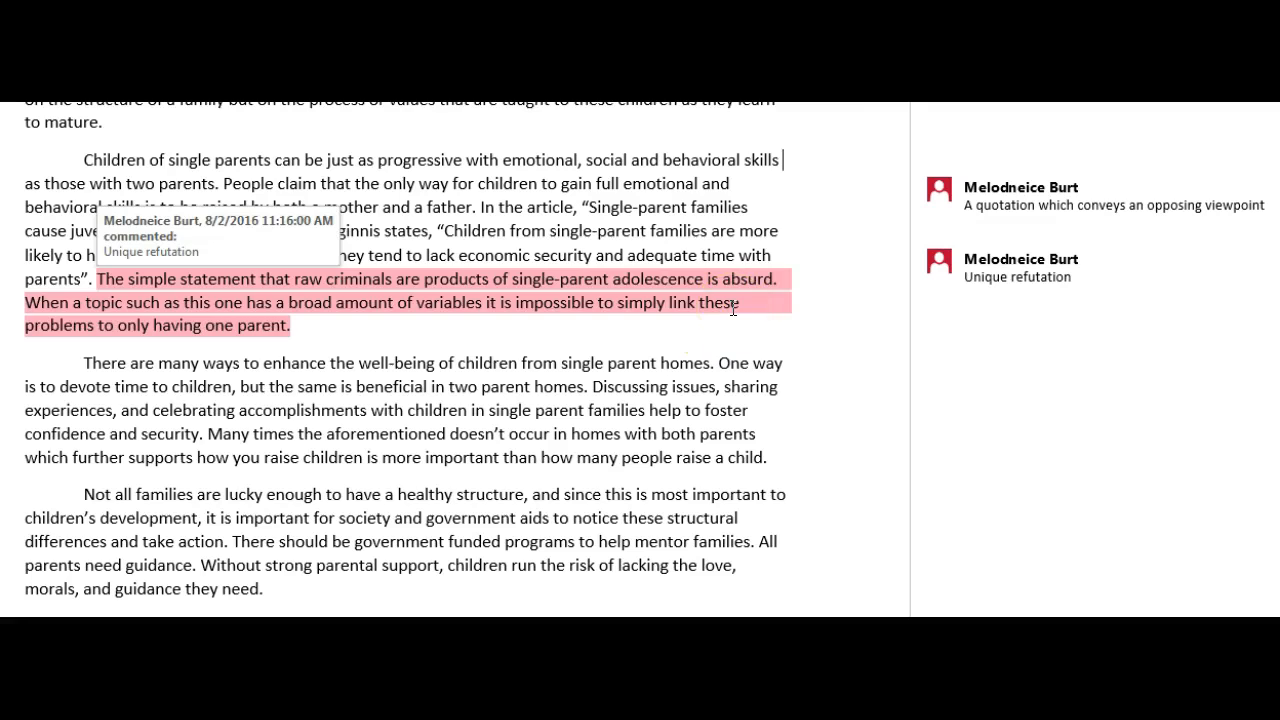
click(569, 245)
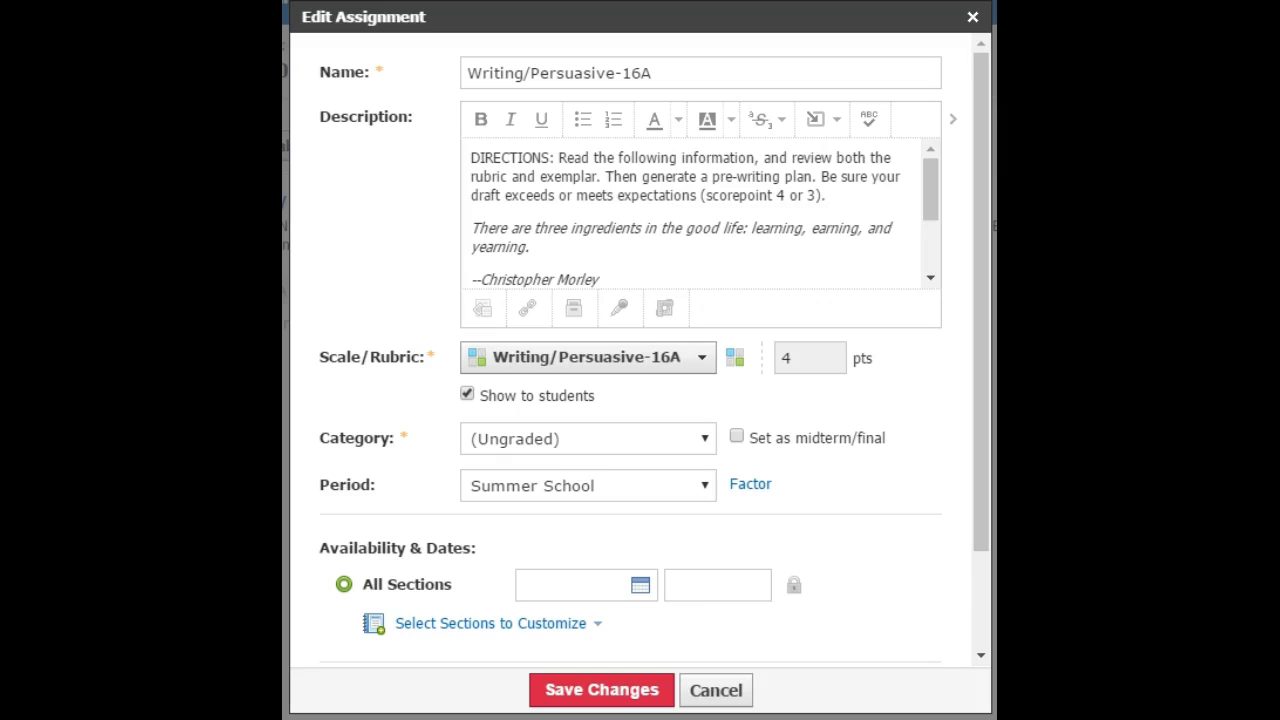
Start attaching a file to the assignment description and sort the Pasadena ISD folder by date modified, newest first
click(484, 312)
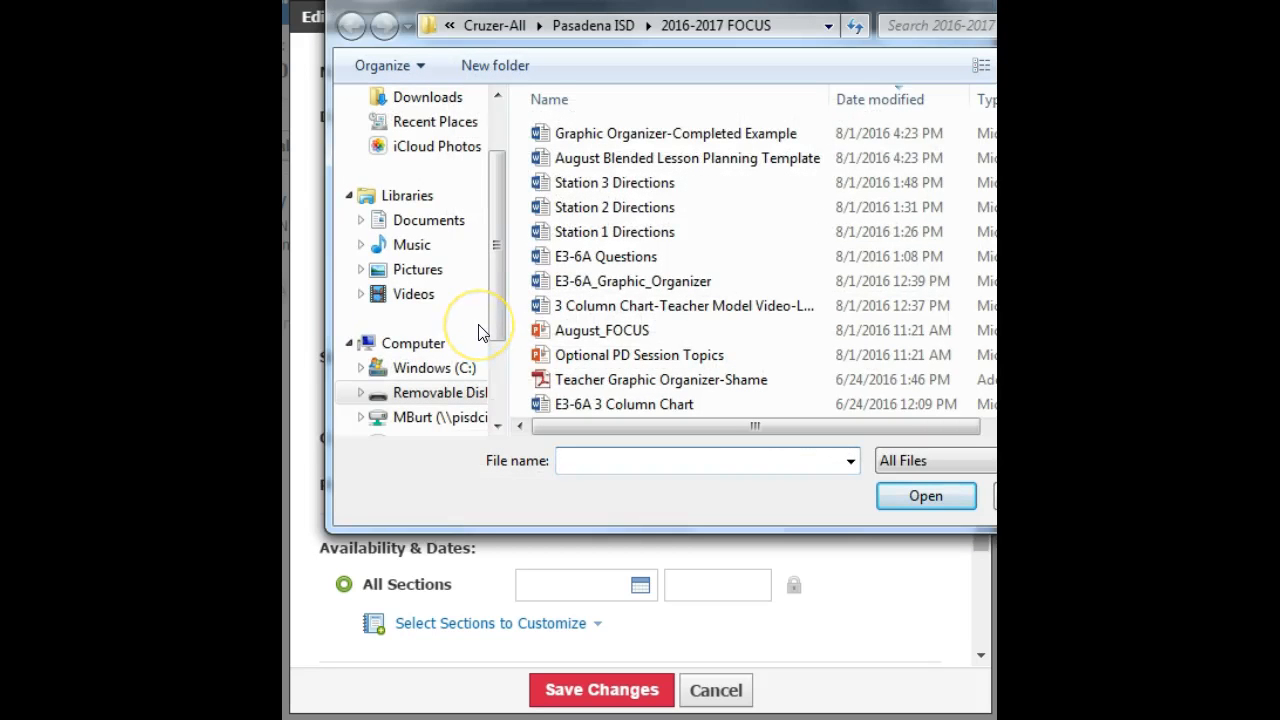
click(489, 334)
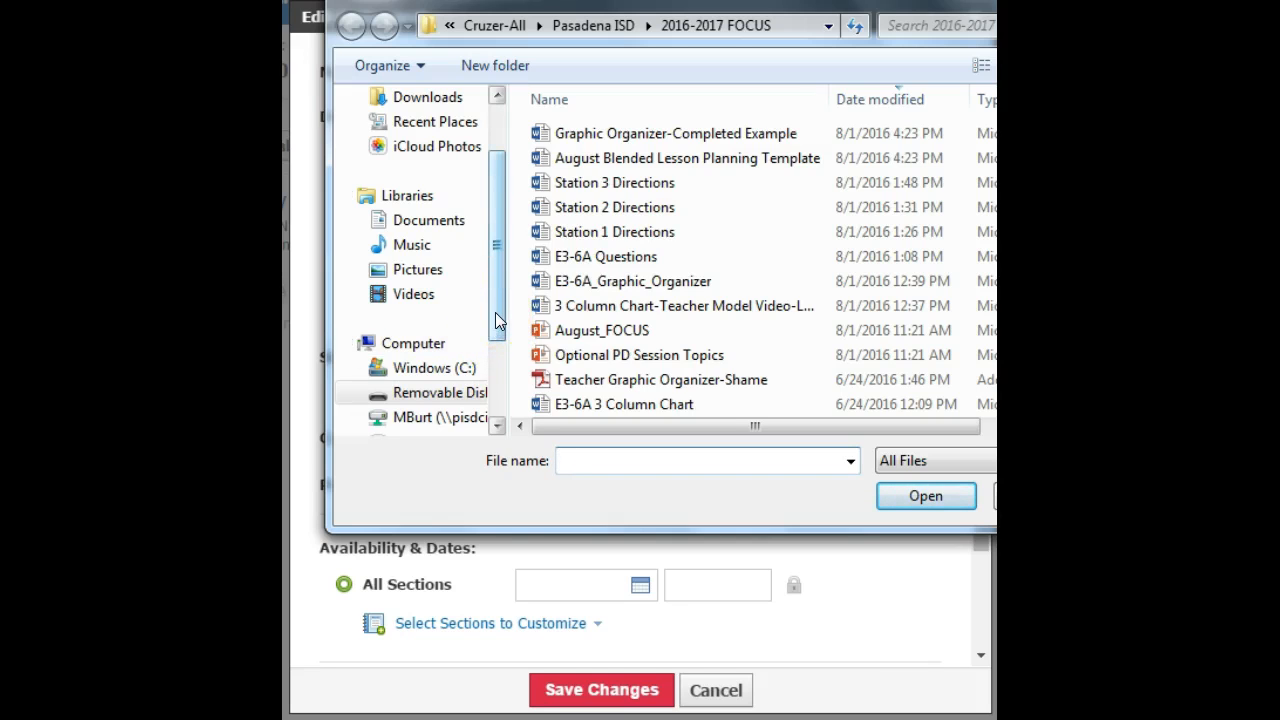
click(597, 30)
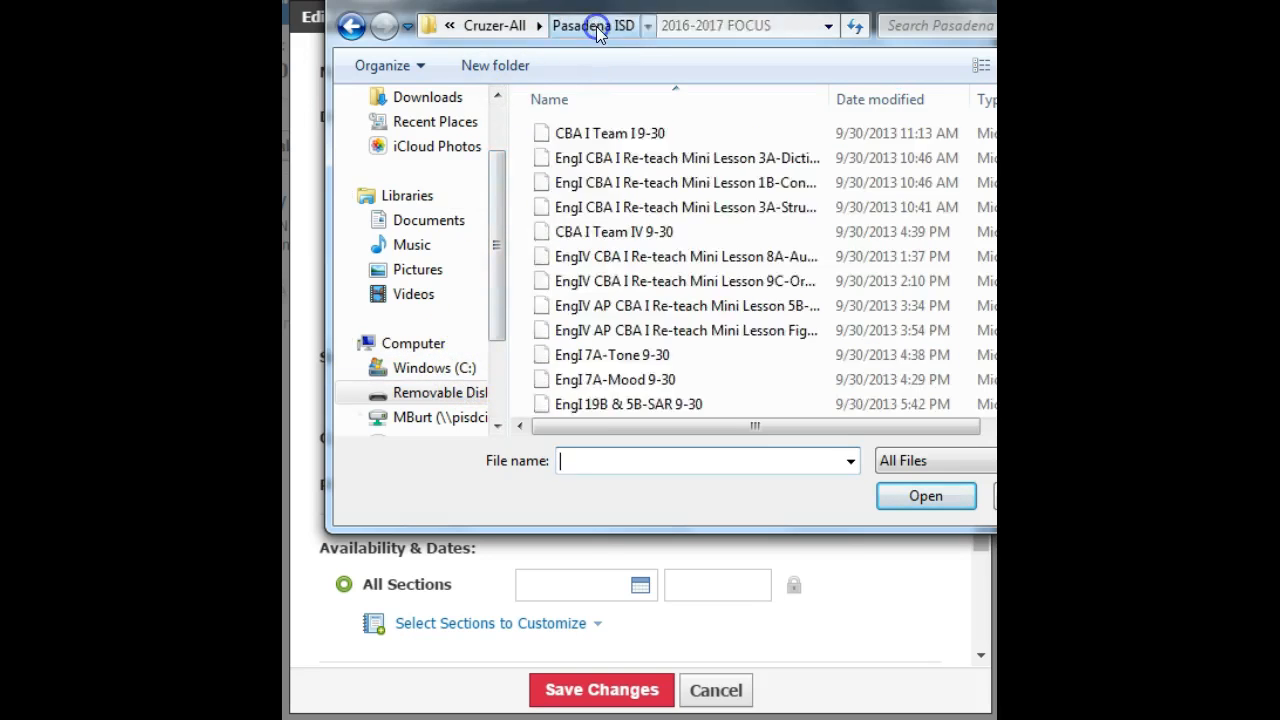
click(622, 30)
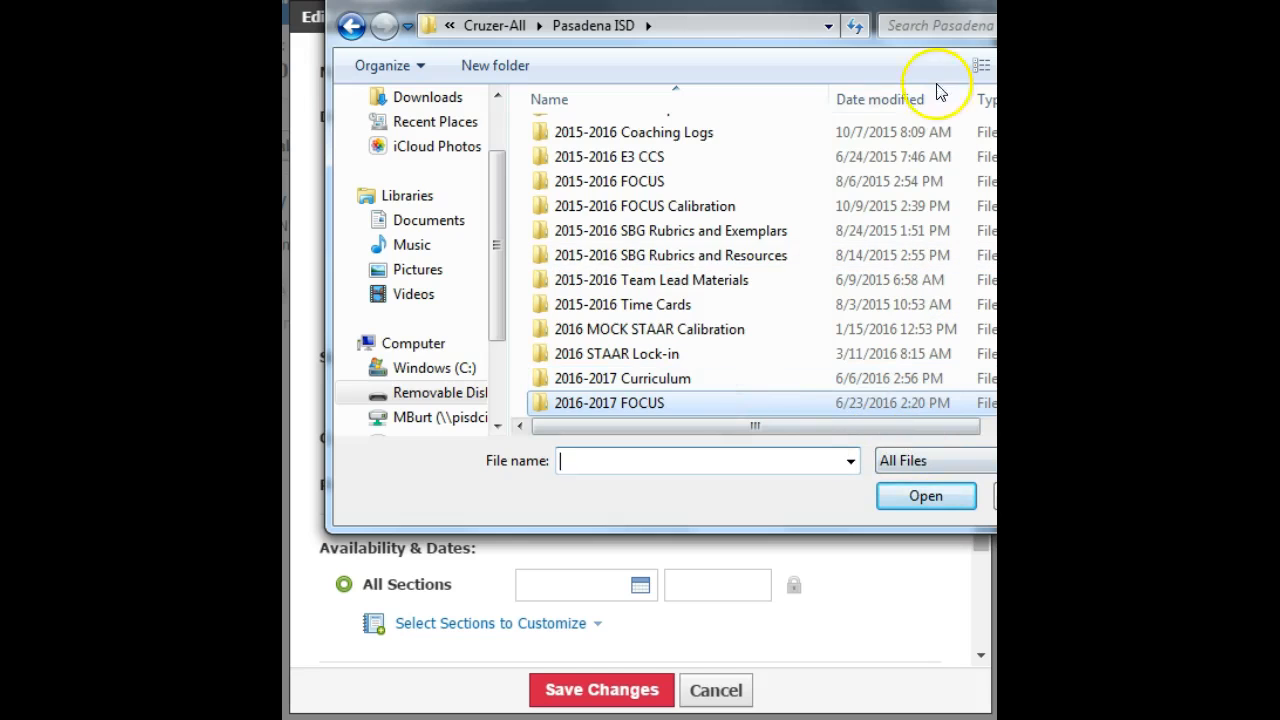
click(905, 97)
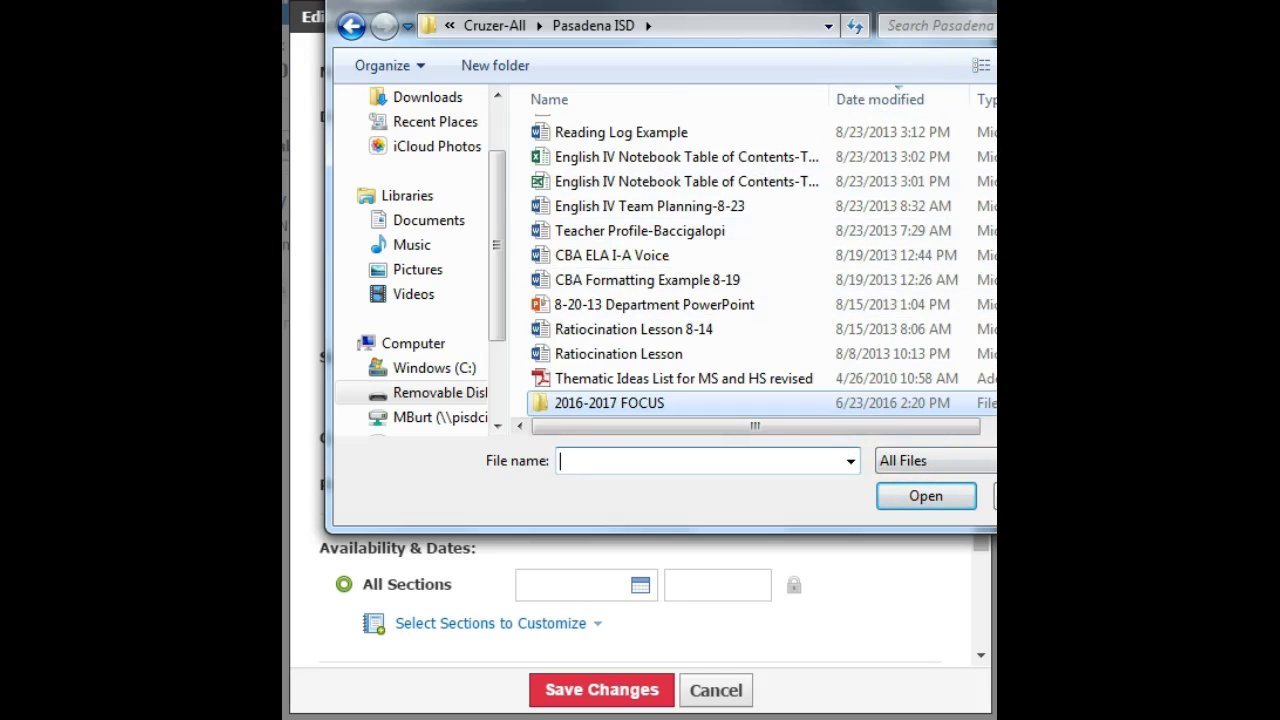
scroll(828, 140, up, 15)
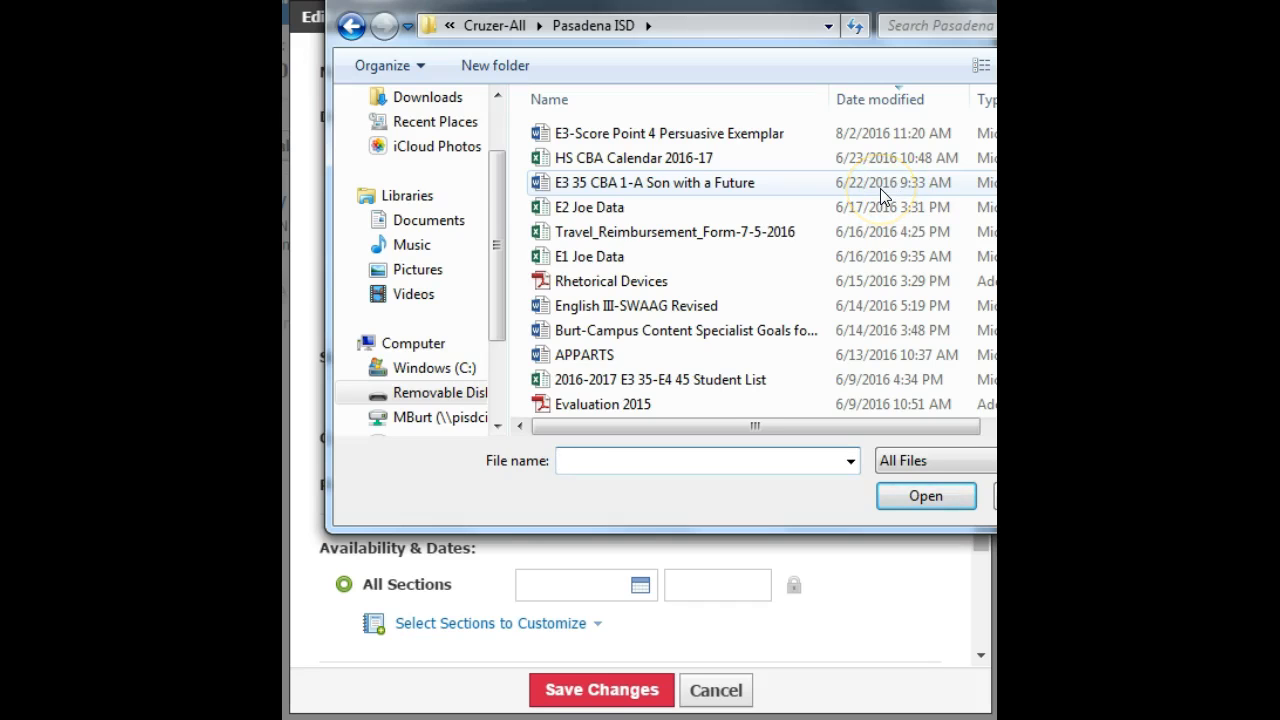
Attach the file E3-Score Point 4 Persuasive Exemplar and save the changes to the assignment
click(737, 134)
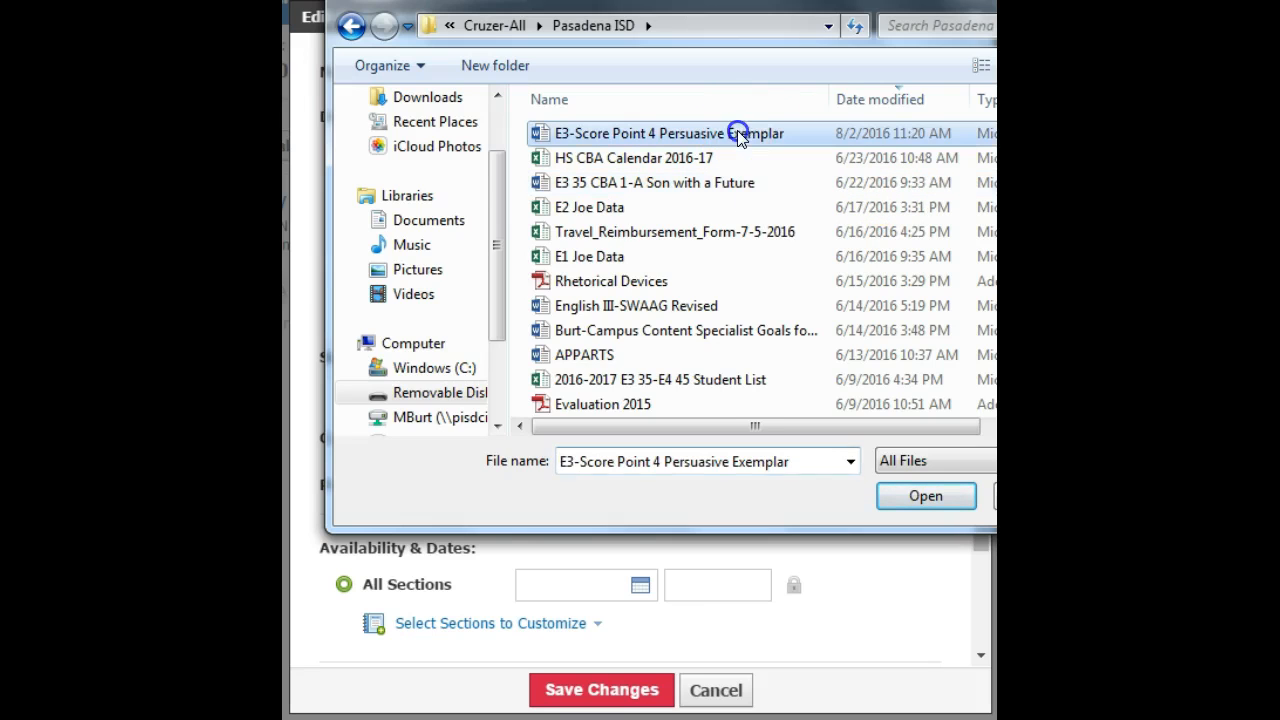
click(907, 495)
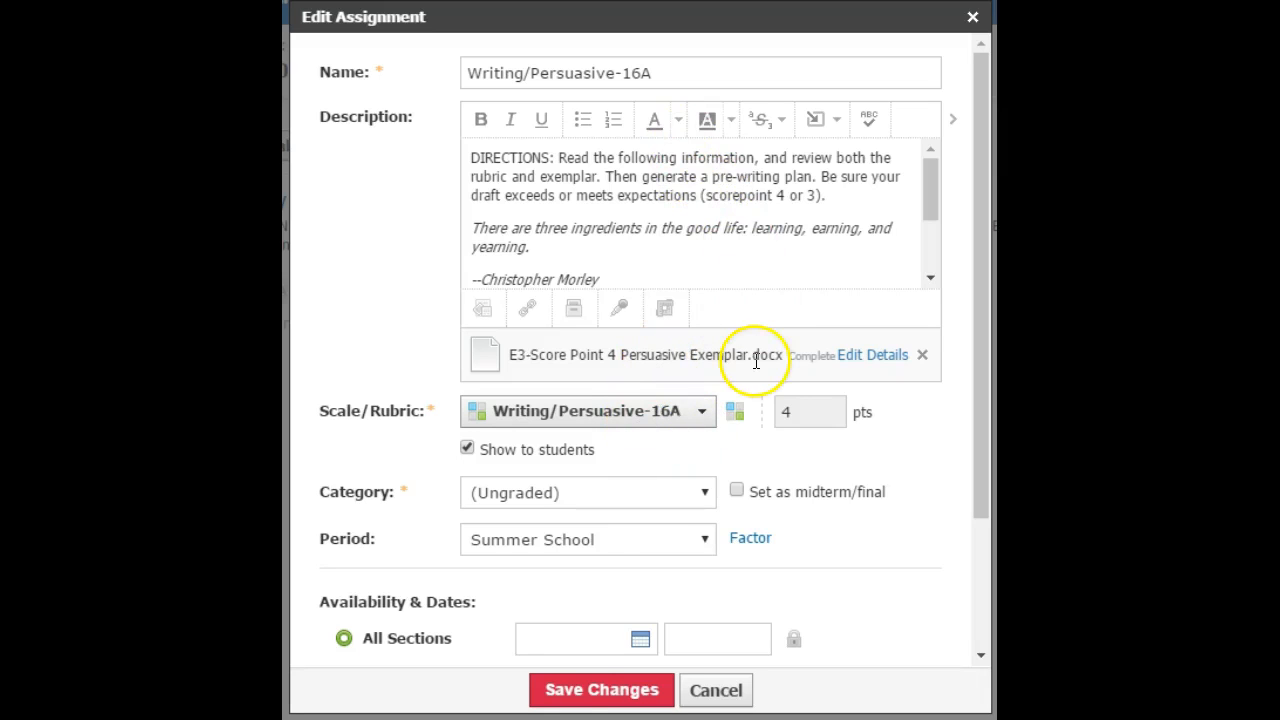
click(594, 695)
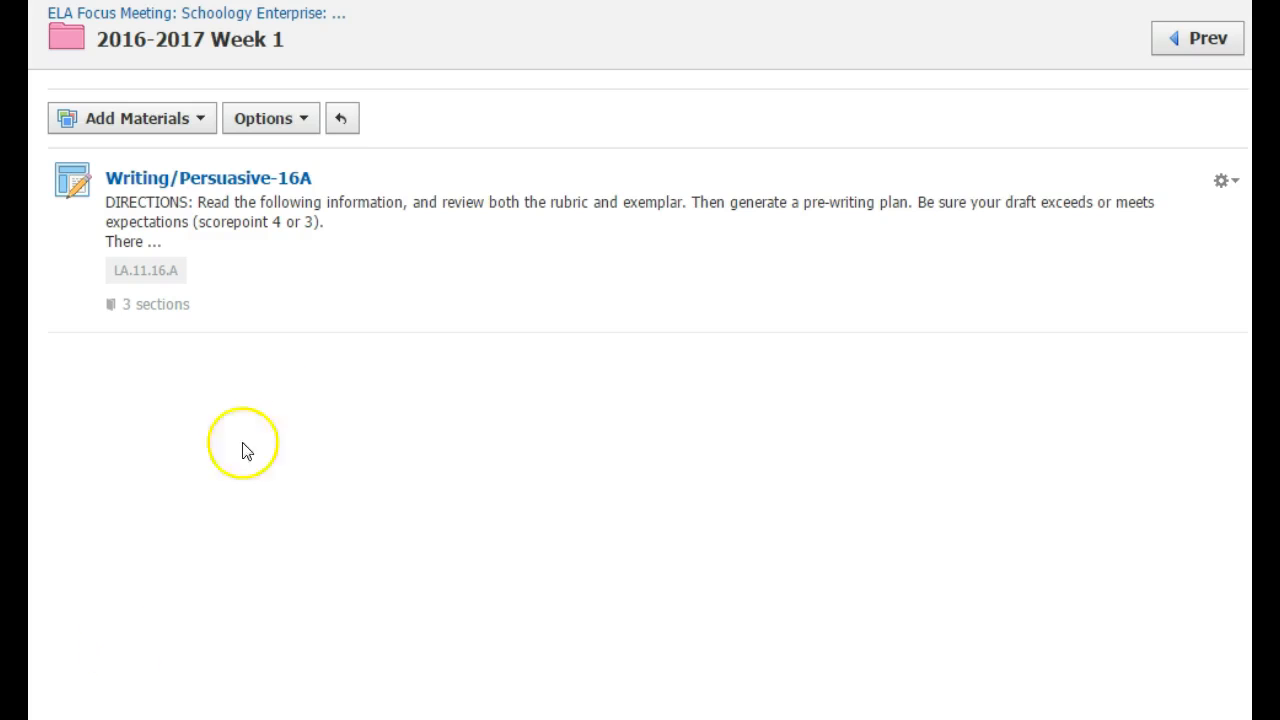
Open the Writing/Persuasive-16A assignment page to check its rubric, and open the attached exemplar document
click(224, 178)
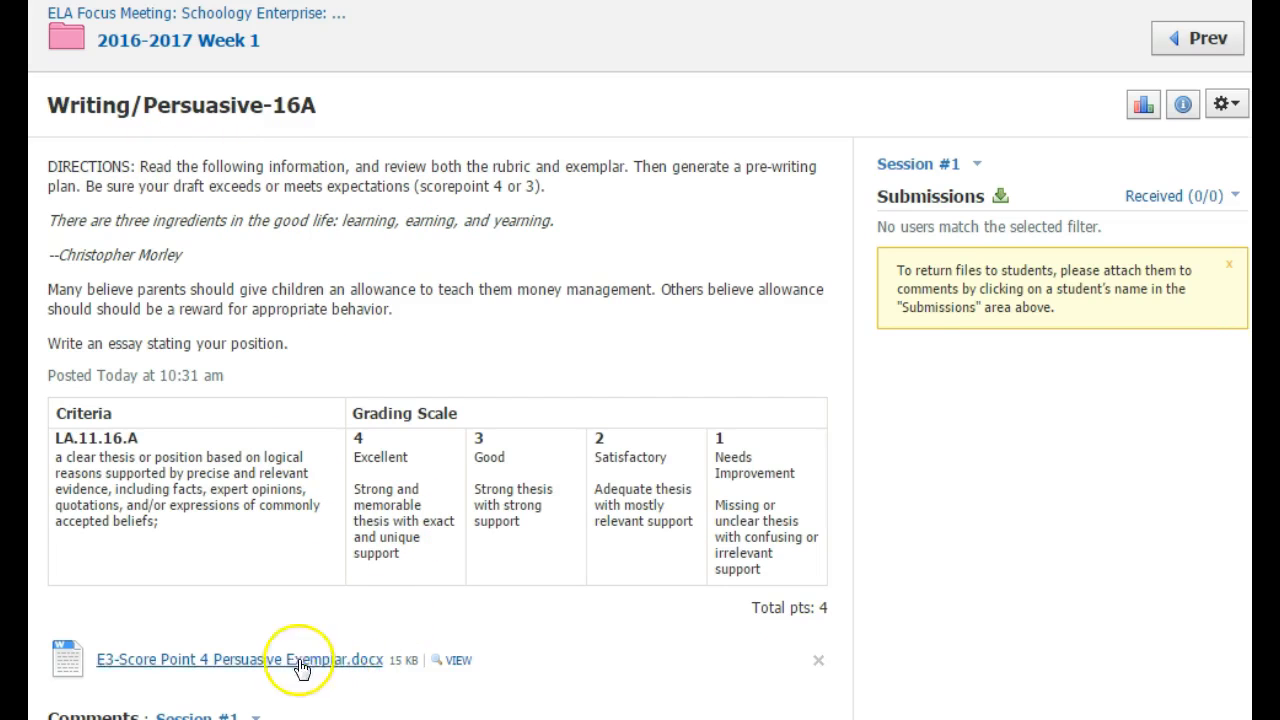
click(219, 667)
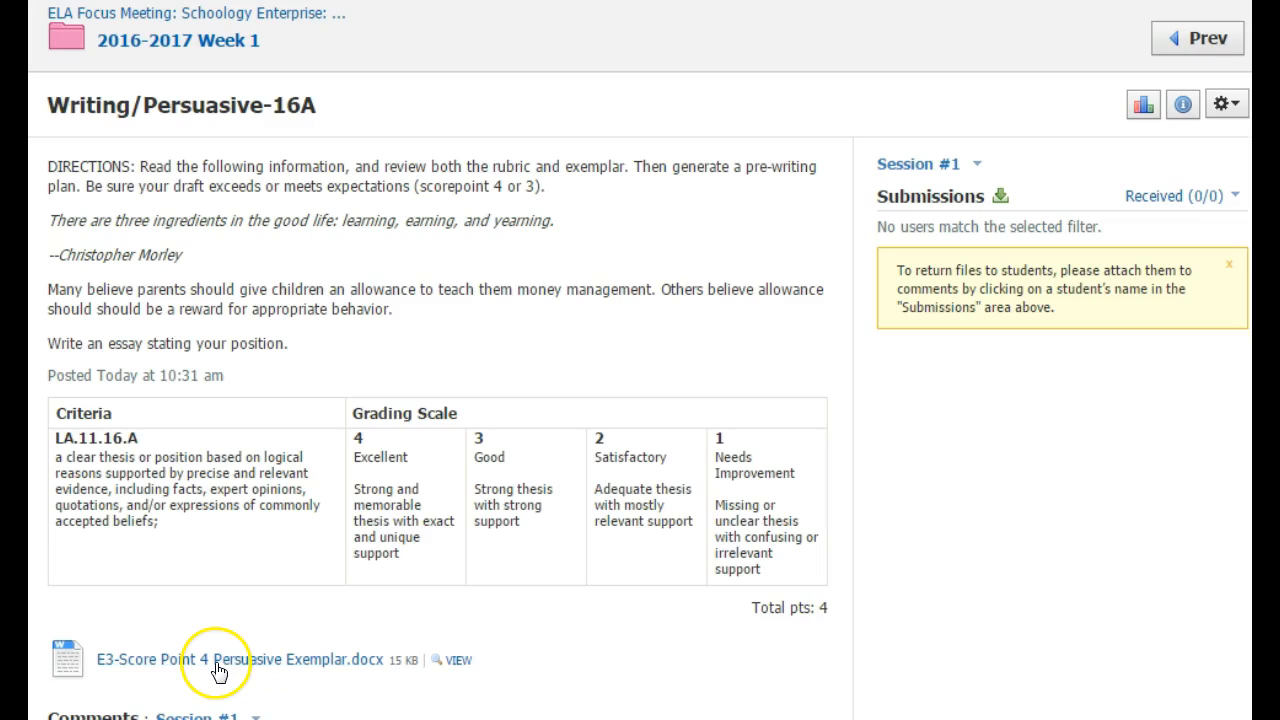